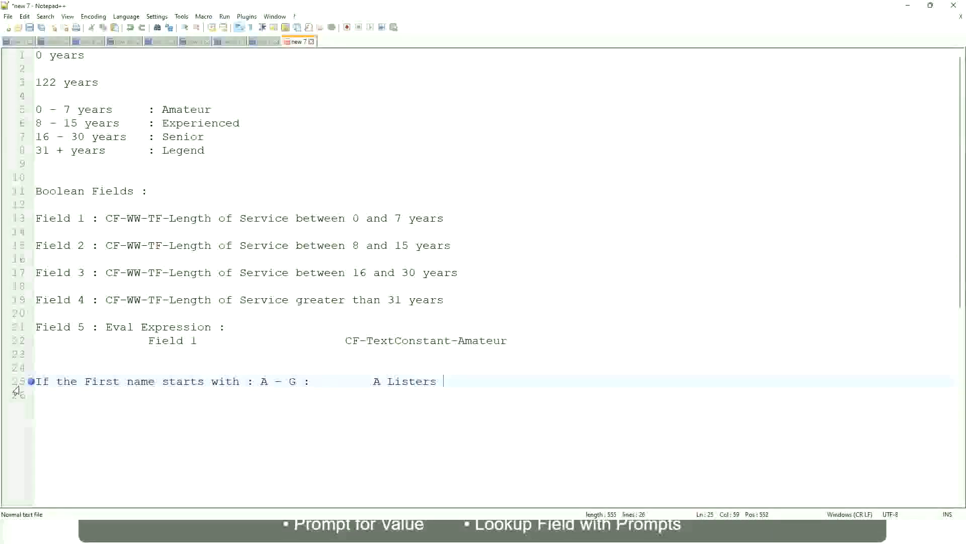
# Enclose the text A Listers in double quotes on the "A - G" first-name rule
pyautogui.press('Left')
pyautogui.press('Left')
pyautogui.write('"')
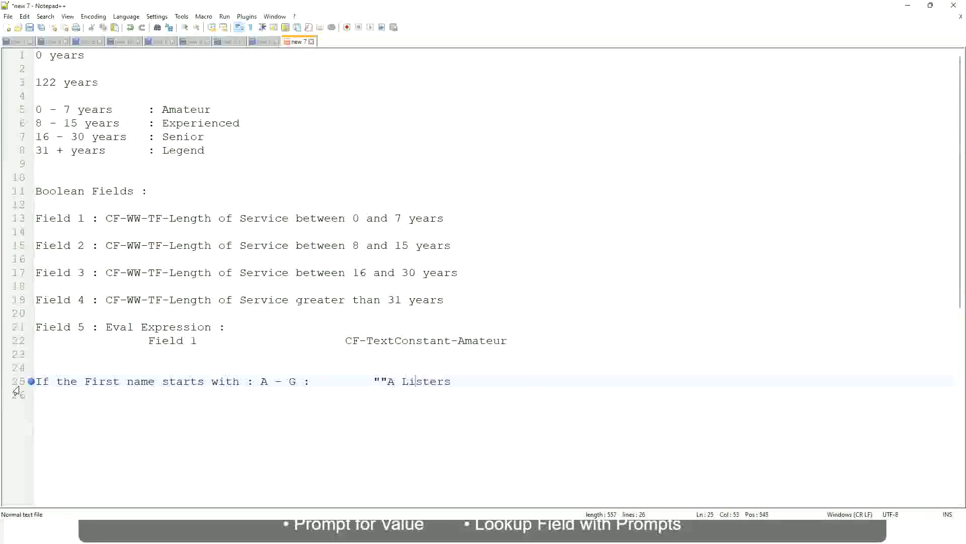
pyautogui.press('Left')
pyautogui.press('Left')
pyautogui.press('BackSpace')
pyautogui.press('Right')
pyautogui.press('End')
pyautogui.press('Return')
pyautogui.write('"')
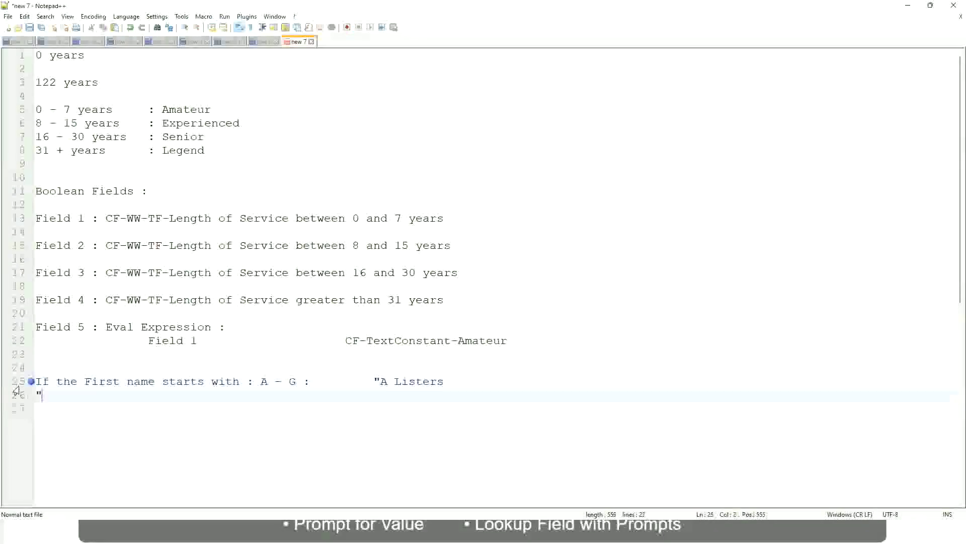
pyautogui.press('BackSpace')
pyautogui.press('BackSpace')
pyautogui.write('""')
pyautogui.press('BackSpace')
# Add a rule line below for "H - P" with the aligned value "His Majesty" in double quotes
pyautogui.press('Return')
pyautogui.write('H -')
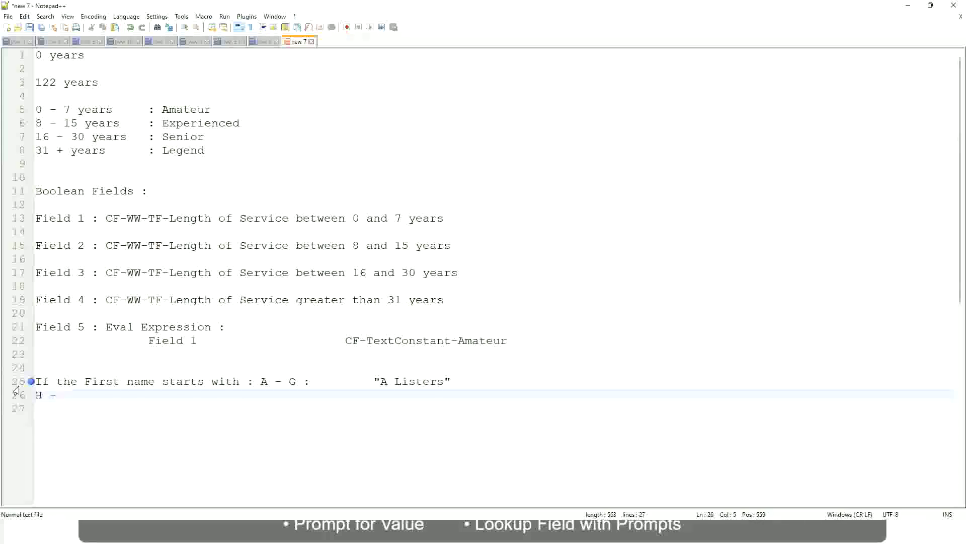
pyautogui.write('P')
pyautogui.press('Tab')
pyautogui.press('Tab')
pyautogui.press('Tab')
pyautogui.press('Tab')
pyautogui.press('Tab')
pyautogui.press('Tab')
pyautogui.press('Tab')
pyautogui.press('Tab')
pyautogui.press('Tab')
pyautogui.write(':')
pyautogui.press('Tab')
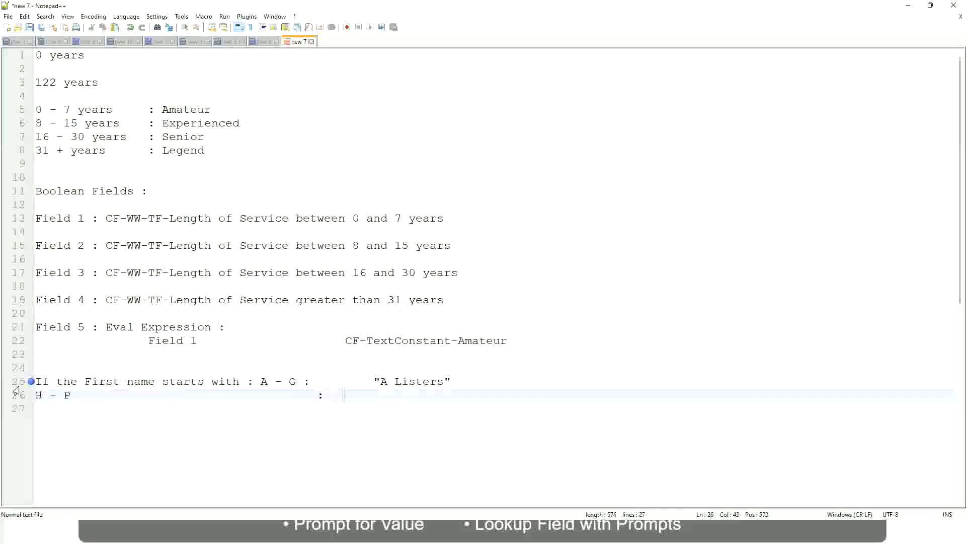
pyautogui.write('"His Majesty')
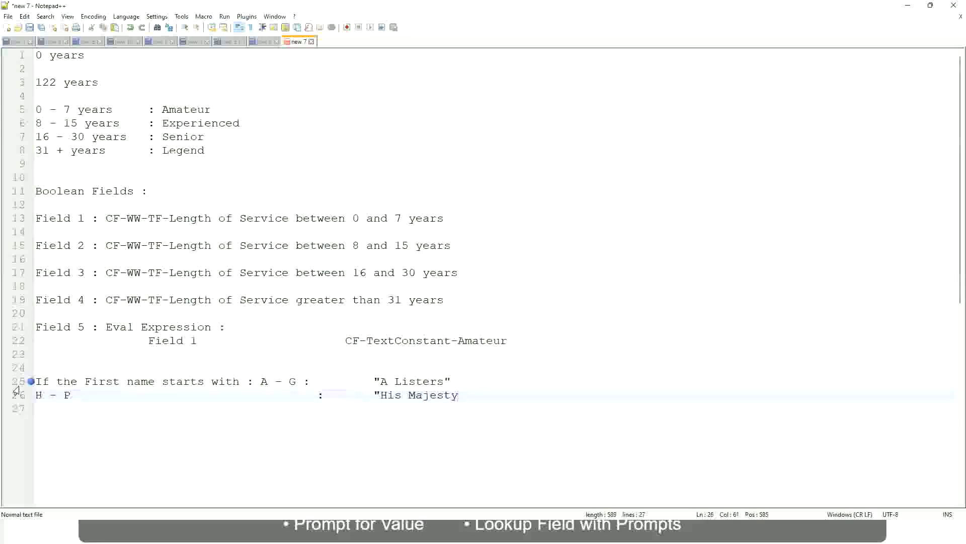
pyautogui.write('""')
pyautogui.press('BackSpace')
# Add a third rule line for "L - Z" with the aligned value "Lords" in double quotes
pyautogui.press('Return')
pyautogui.write('L - Z')
pyautogui.press('Tab')
pyautogui.write(':')
pyautogui.press('Tab')
pyautogui.write('"Lords')
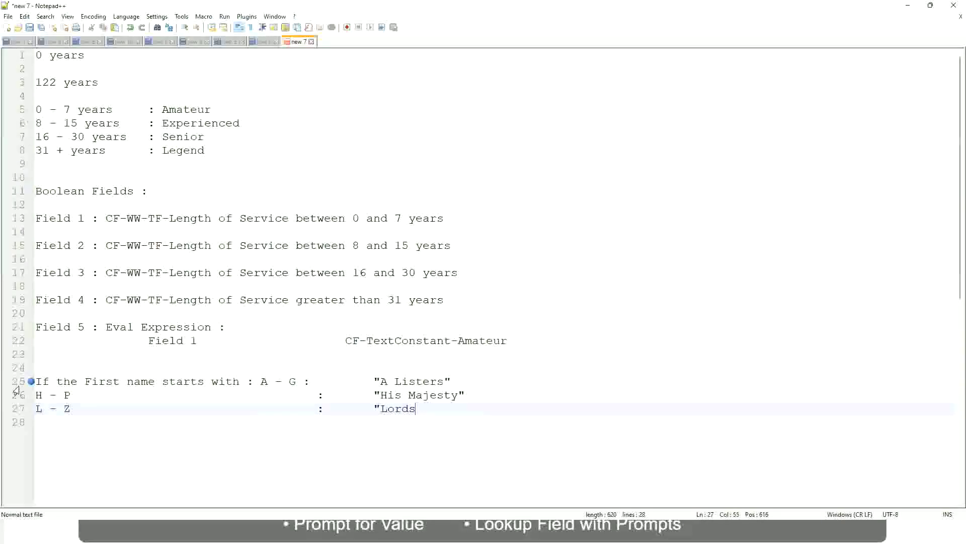
pyautogui.write('""')
pyautogui.press('BackSpace')
pyautogui.click(426, 408)
pyautogui.moveTo(420, 409); pyautogui.dragTo(451, 381)
pyautogui.click(416, 381)
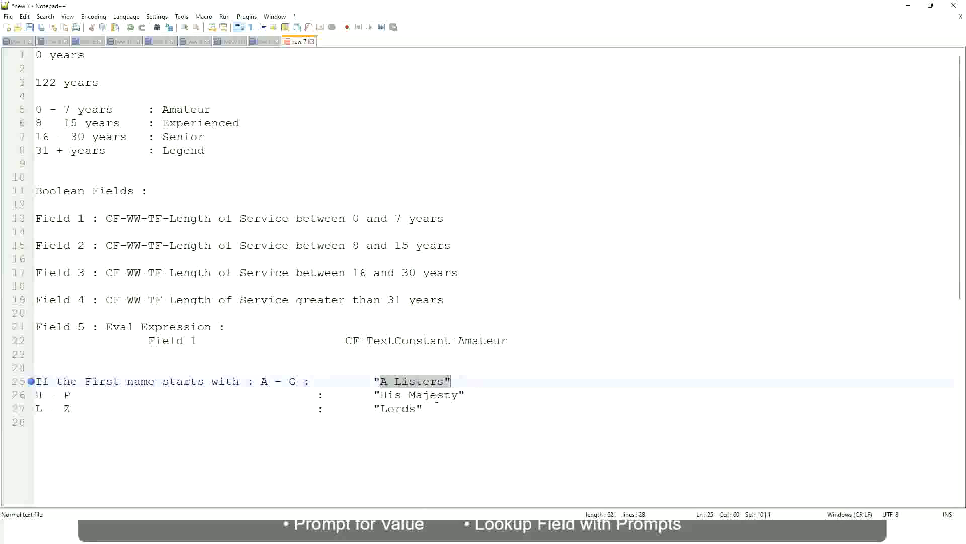
pyautogui.click(436, 396)
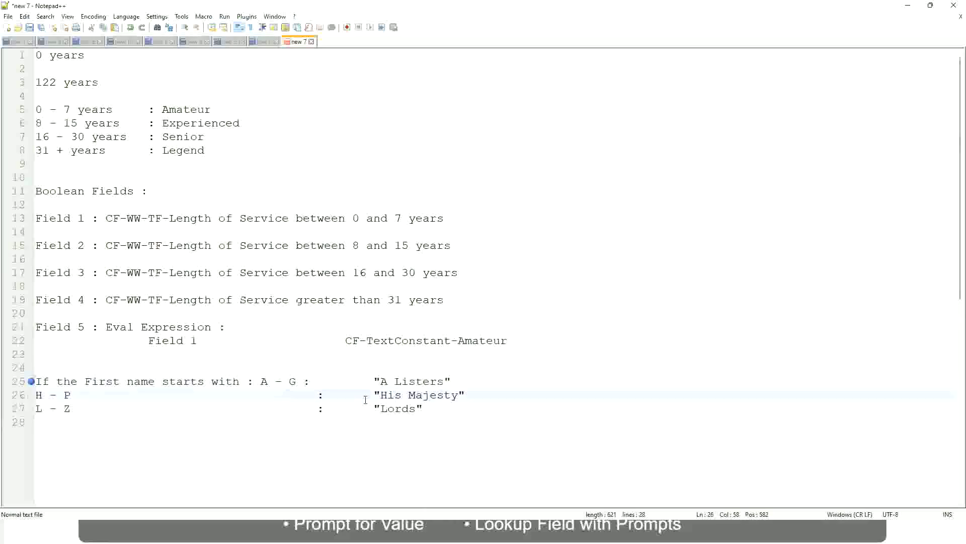
# Replace the three first-name rule lines with a new line starting with "If"
pyautogui.moveTo(445, 408); pyautogui.dragTo(33, 383)
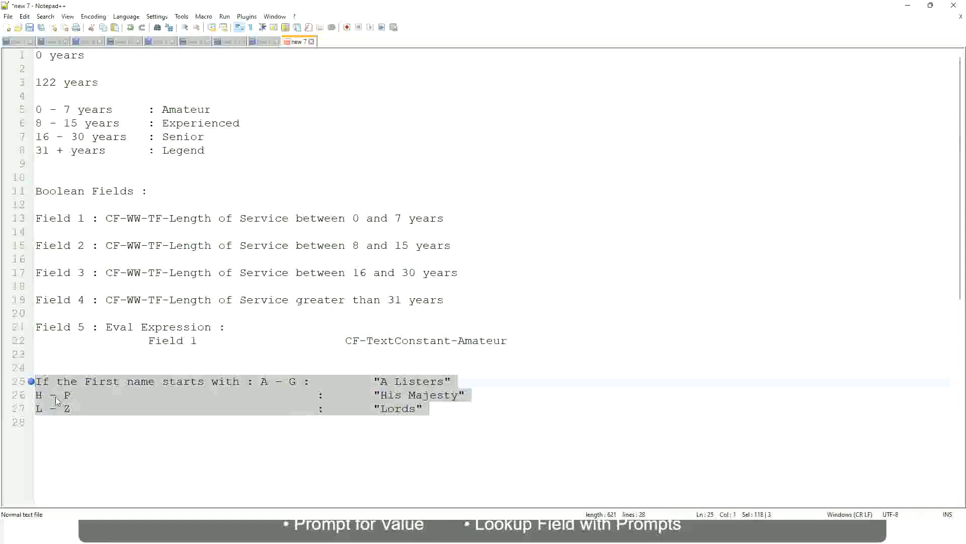
pyautogui.press('BackSpace')
pyautogui.write('If ')
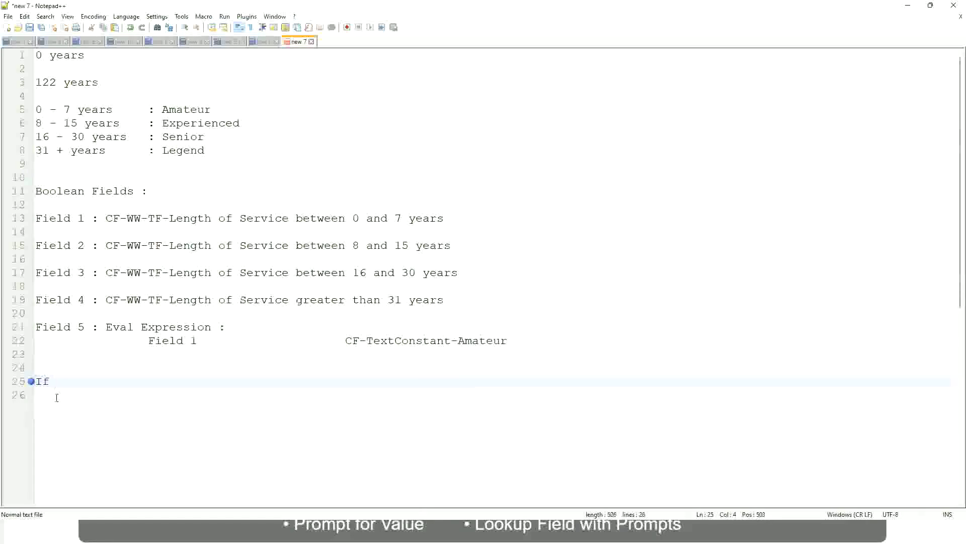
pyautogui.write('Prior Expe')
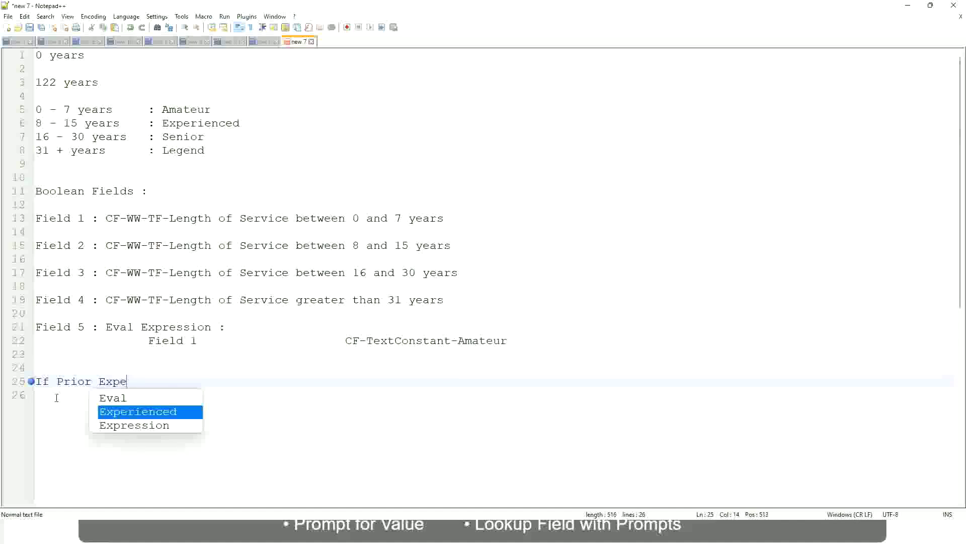
pyautogui.write('rience')
pyautogui.press('BackSpace')
pyautogui.press('BackSpace')
pyautogui.press('BackSpace')
pyautogui.press('BackSpace')
pyautogui.press('BackSpace')
pyautogui.press('BackSpace')
pyautogui.press('BackSpace')
pyautogui.press('BackSpace')
pyautogui.press('BackSpace')
pyautogui.press('BackSpace')
pyautogui.press('BackSpace')
pyautogui.press('BackSpace')
pyautogui.press('BackSpace')
pyautogui.press('BackSpace')
pyautogui.press('BackSpace')
pyautogui.press('BackSpace')
pyautogui.write('Job Profile ')
pyautogui.write('is : ')
pyautogui.write('Manage')
pyautogui.press('BackSpace')
pyautogui.press('BackSpace')
pyautogui.press('BackSpace')
pyautogui.press('BackSpace')
pyautogui.press('BackSpace')
pyautogui.press('BackSpace')
pyautogui.press('BackSpace')
pyautogui.press('BackSpace')
pyautogui.press('BackSpace')
pyautogui.press('BackSpace')
pyautogui.press('BackSpace')
pyautogui.press('BackSpace')
pyautogui.press('BackSpace')
pyautogui.press('BackSpace')
pyautogui.press('BackSpace')
pyautogui.press('BackSpace')
pyautogui.press('BackSpace')
pyautogui.press('BackSpace')
pyautogui.press('BackSpace')
pyautogui.press('BackSpace')
# Complete the condition as "If Management Level is Manager or Above" and leave tab spacing for its result
pyautogui.write('Management Level is Manager or Above')
pyautogui.press('Tab')
pyautogui.press('Tab')
pyautogui.press('Tab')
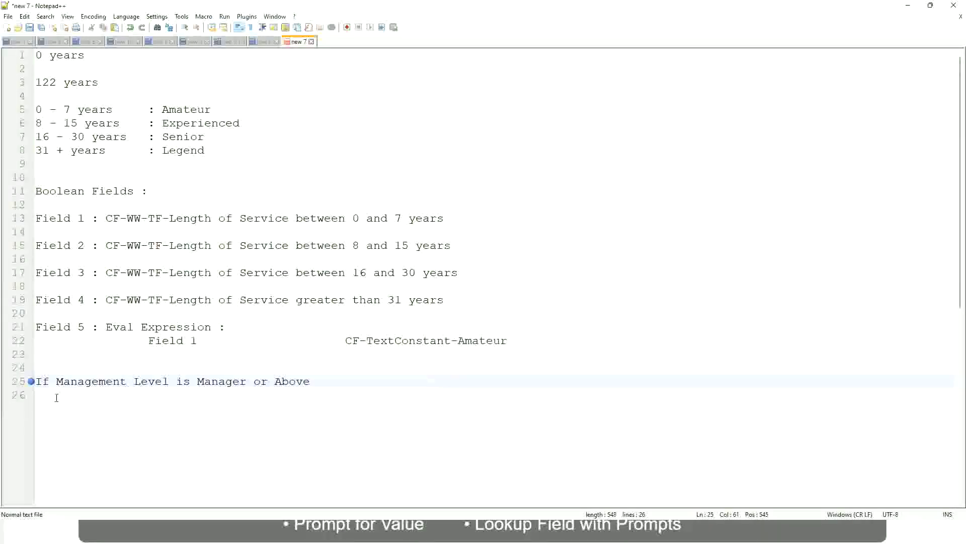
# Enter "Proposed Allowance Plan : Car Allowance" as the result of the Manager rule
pyautogui.write('Proposed')
pyautogui.write('Allowance ')
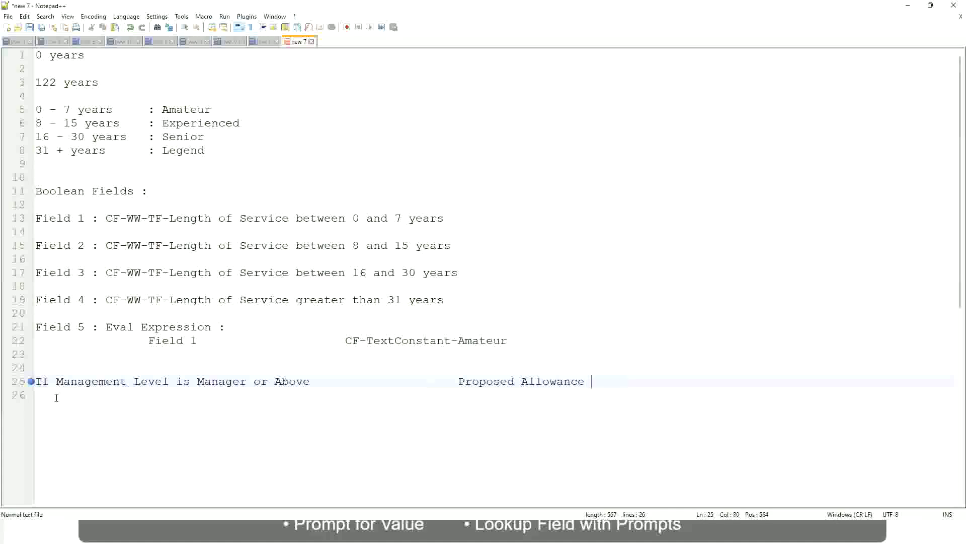
pyautogui.write('Plan')
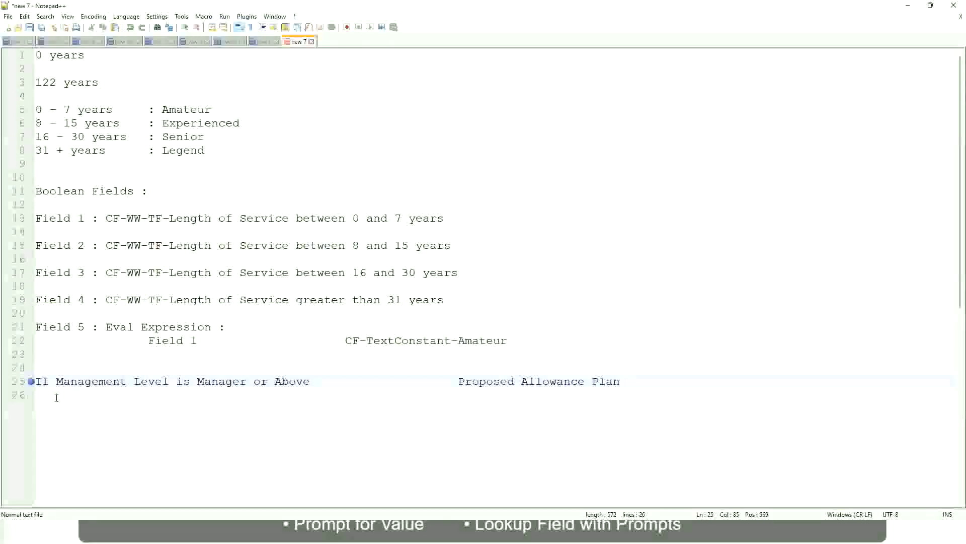
pyautogui.write(': ')
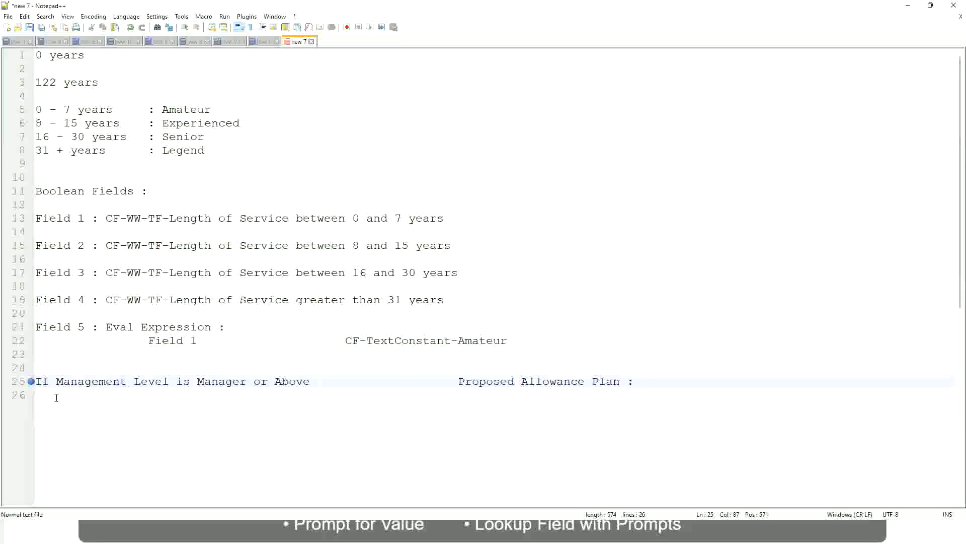
pyautogui.write('Car Allowance')
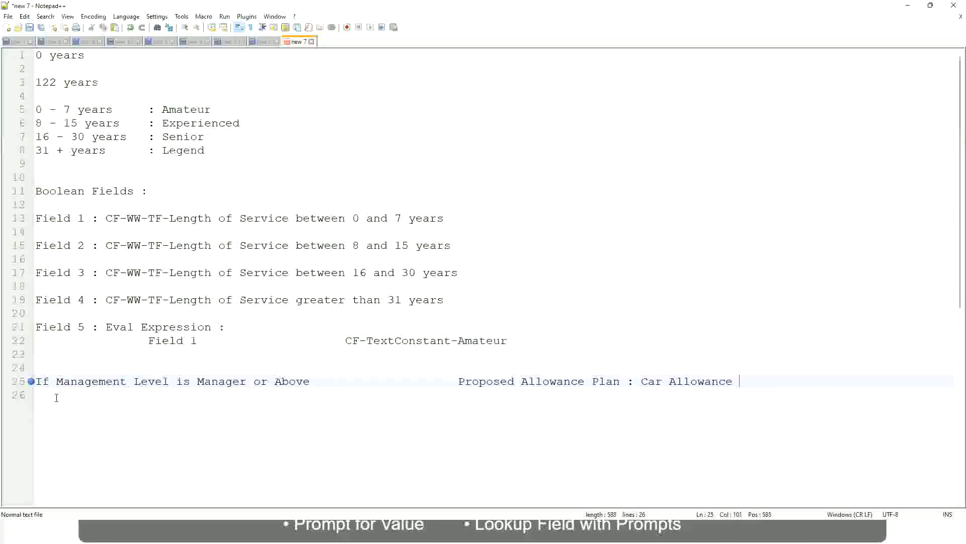
# Start a second rule line reading "If Management Level is"
pyautogui.press('Return')
pyautogui.write('If Man')
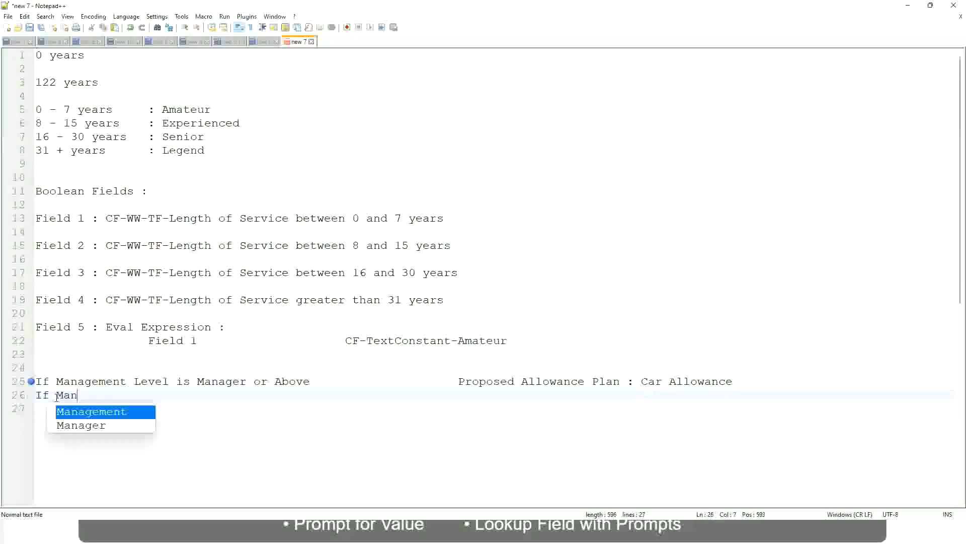
pyautogui.write('agement Level is')
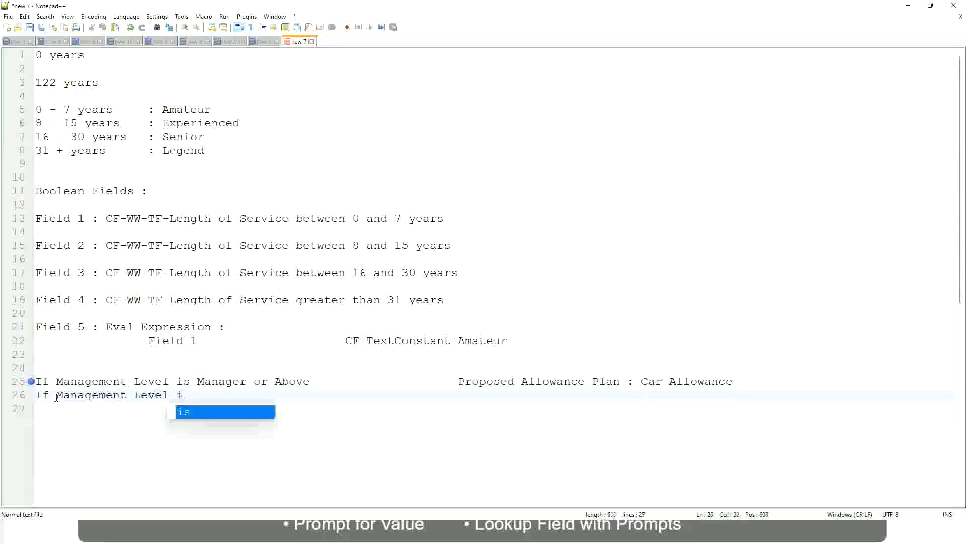
# Delete "or Above" from the Manager condition and return to the end of the second rule line
pyautogui.press('Up')
pyautogui.press('Right')
pyautogui.press('Right')
pyautogui.press('Right')
pyautogui.press('Right')
pyautogui.press('Right')
pyautogui.press('Right')
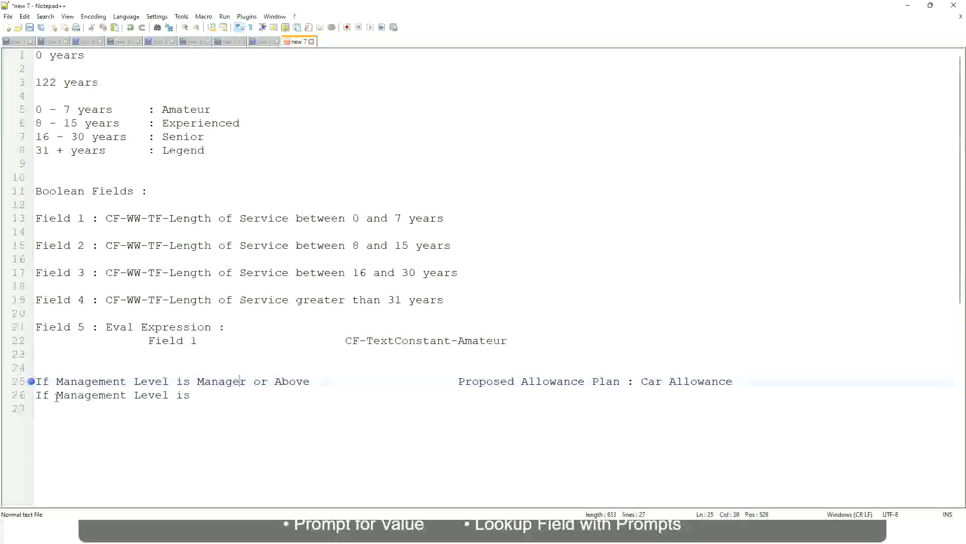
pyautogui.hotkey('shift', 'Right')
pyautogui.hotkey('shift', 'Right')
pyautogui.hotkey('shift', 'Right')
pyautogui.hotkey('shift', 'Right')
pyautogui.hotkey('shift', 'Right')
pyautogui.hotkey('shift', 'Right')
pyautogui.hotkey('shift', 'Right')
pyautogui.hotkey('shift', 'Right')
pyautogui.hotkey('shift', 'Right')
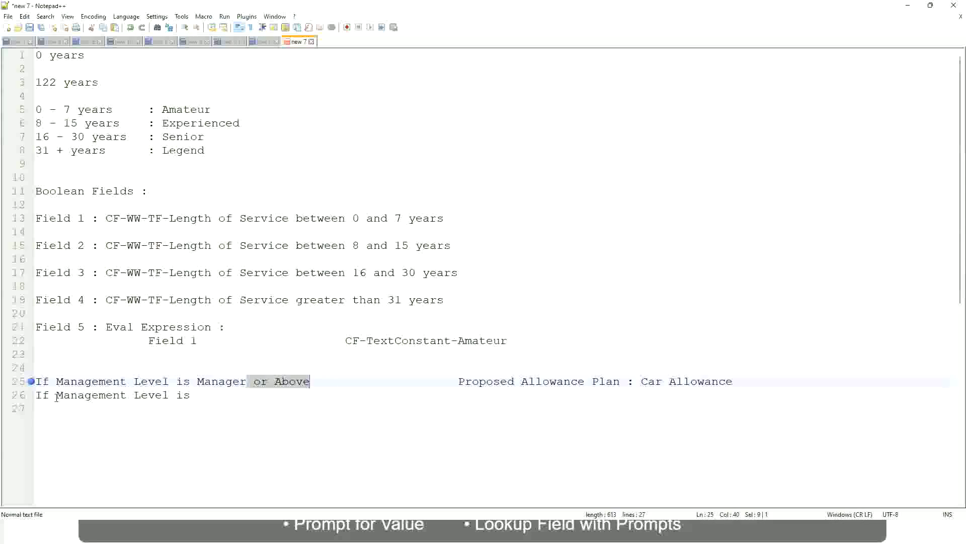
pyautogui.press('Delete')
pyautogui.press('Down')
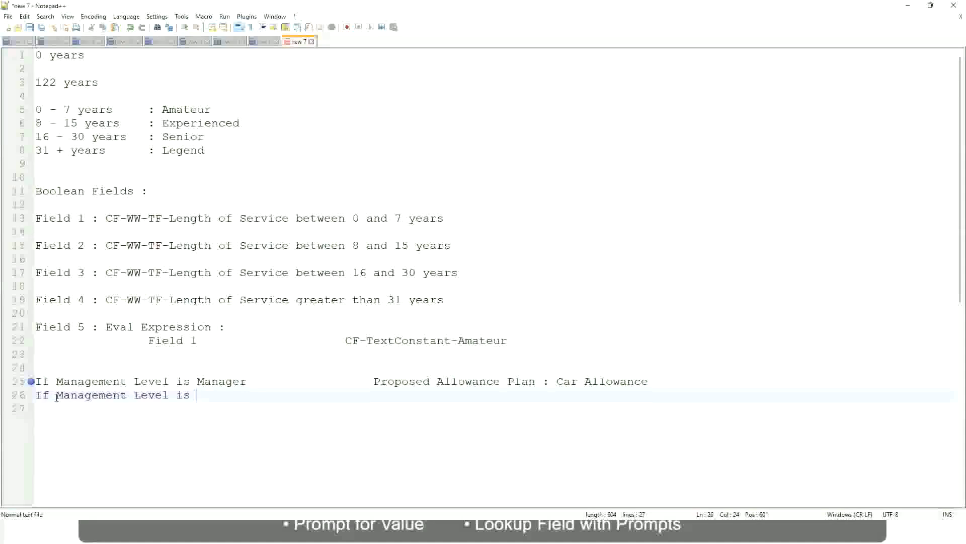
# Complete the second rule with the level "Director" and the aligned result "Executive Allowance"
pyautogui.write('Director')
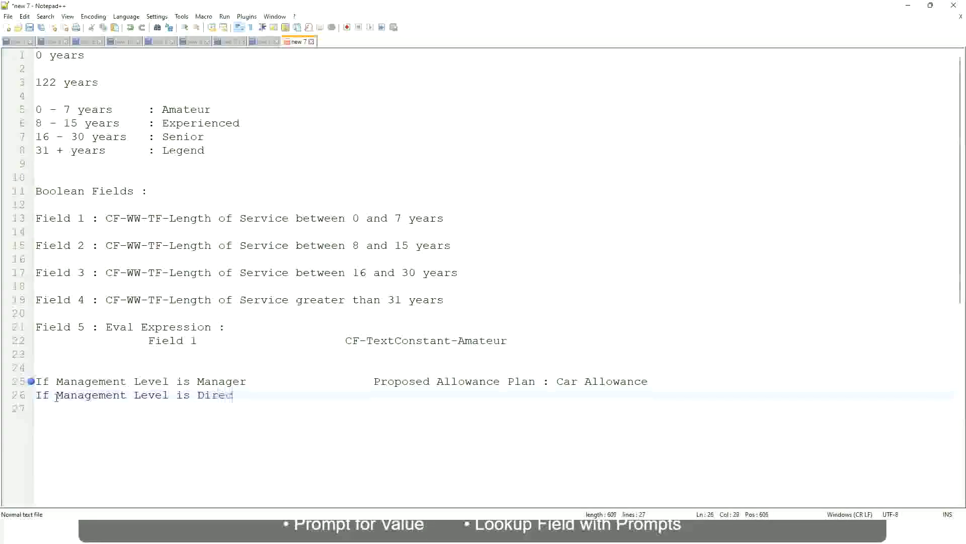
pyautogui.press('Tab')
pyautogui.press('Tab')
pyautogui.press('Tab')
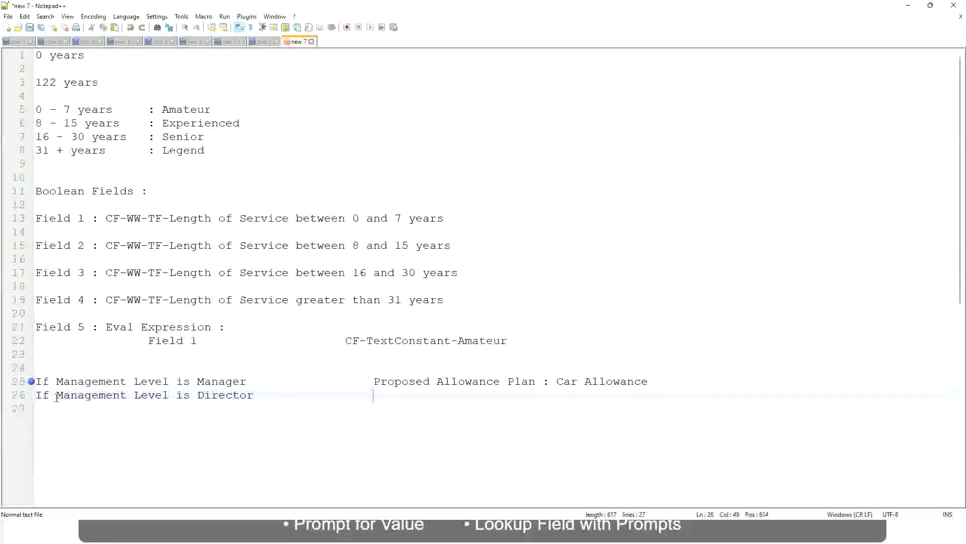
pyautogui.write('Executive Allowance')
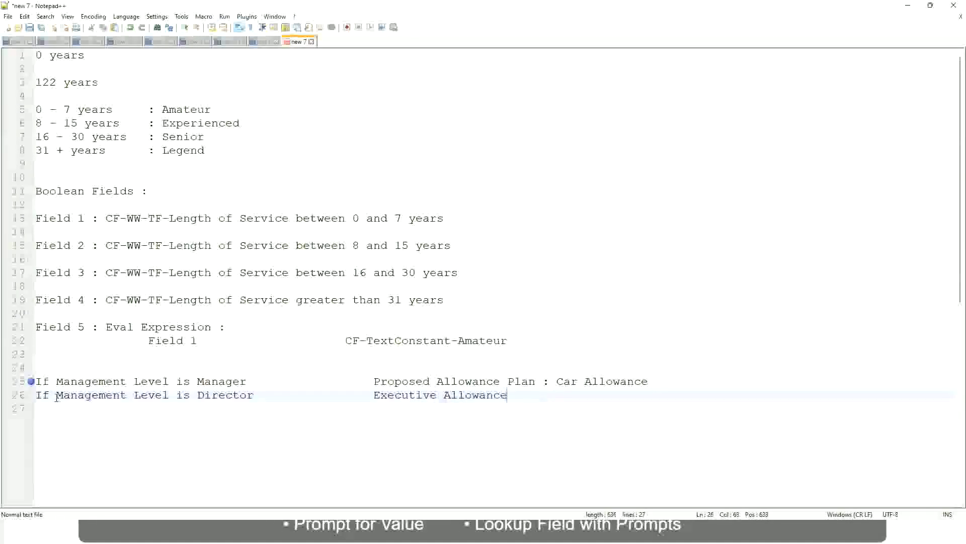
# Add a third rule line "If Management Level is CEO" with the aligned result "CEO Allowance"
pyautogui.press('Return')
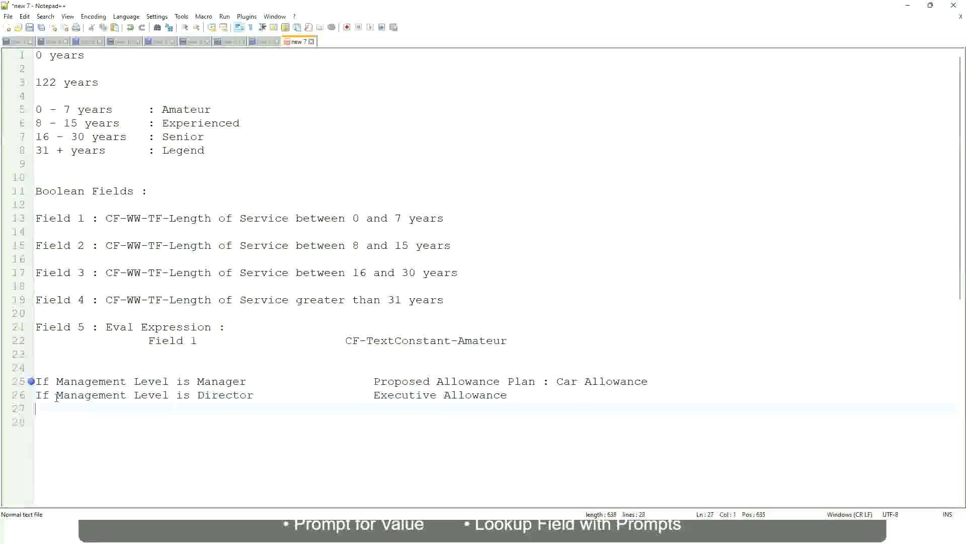
pyautogui.write('If Mana')
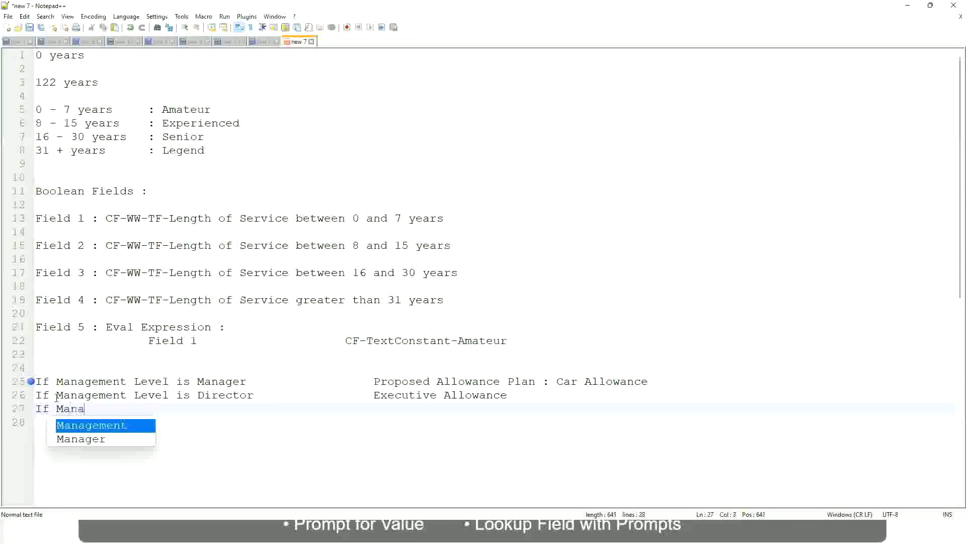
pyautogui.press('Return')
pyautogui.write('is')
pyautogui.press('BackSpace')
pyautogui.press('BackSpace')
pyautogui.write('le')
pyautogui.press('BackSpace')
pyautogui.press('BackSpace')
pyautogui.write('Le')
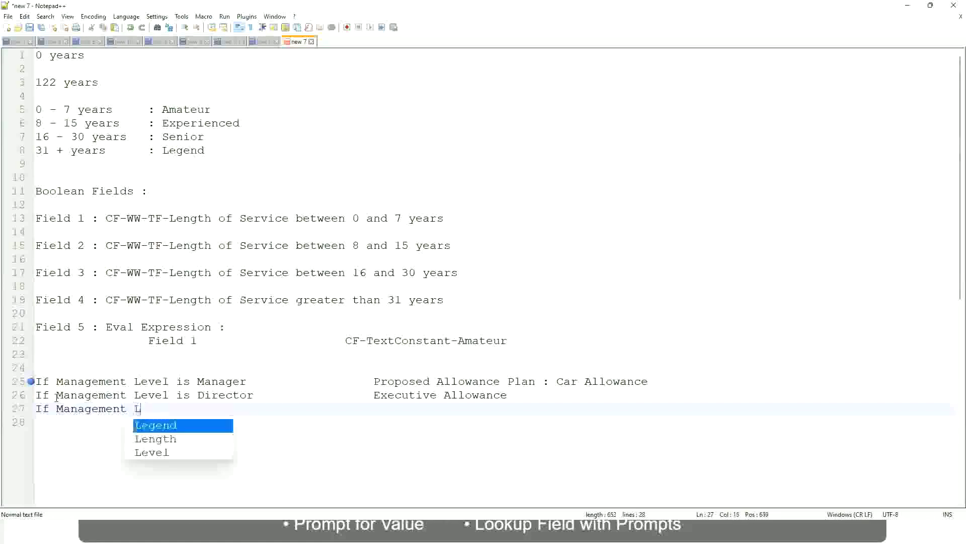
pyautogui.press('Down')
pyautogui.press('Down')
pyautogui.press('Return')
pyautogui.write('is CEO')
pyautogui.press('Tab')
pyautogui.press('Tab')
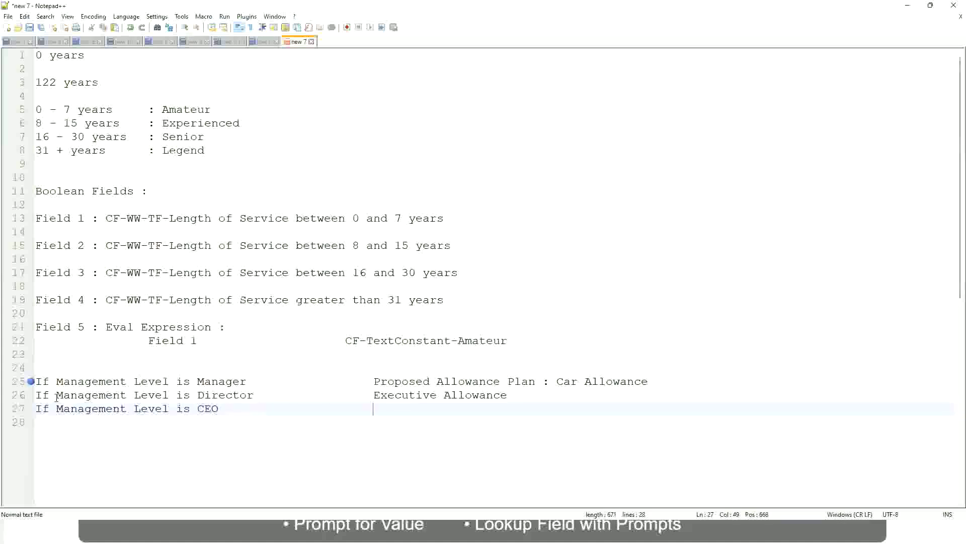
pyautogui.write('CEO Allowance')
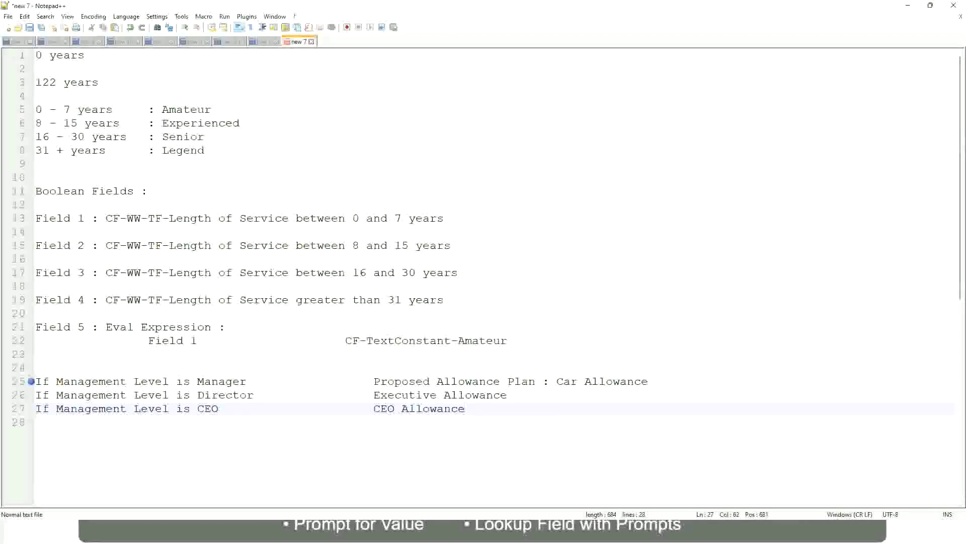
pyautogui.click(556, 381)
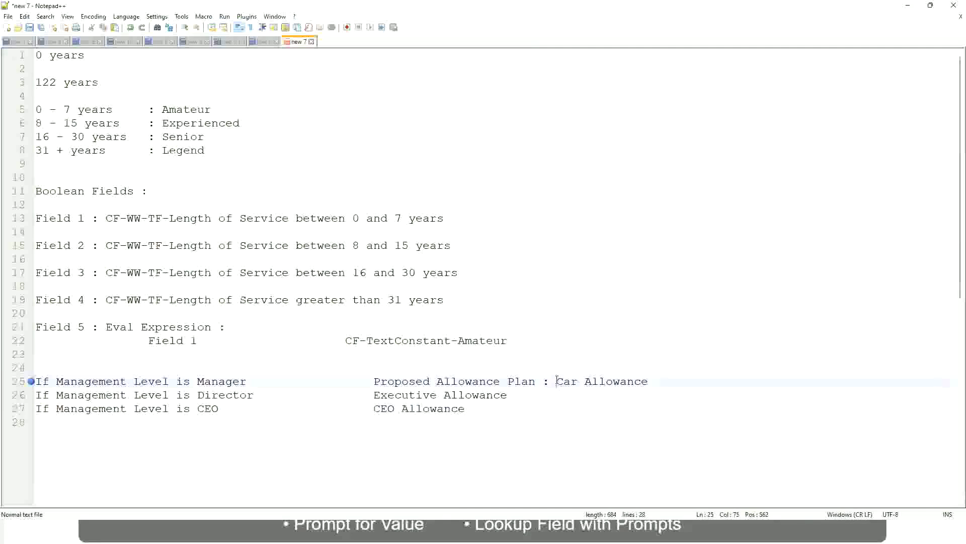
pyautogui.moveTo(556, 381); pyautogui.dragTo(650, 382)
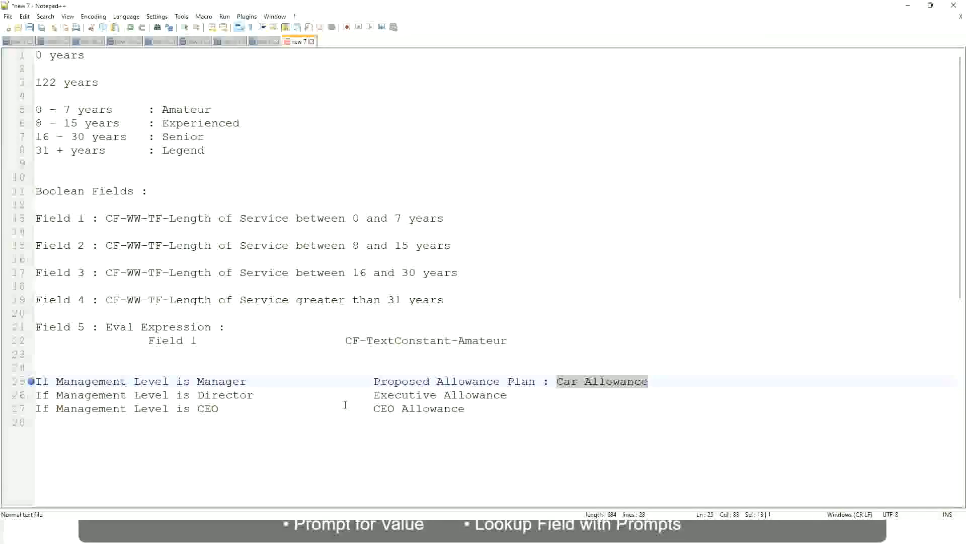
pyautogui.click(451, 381)
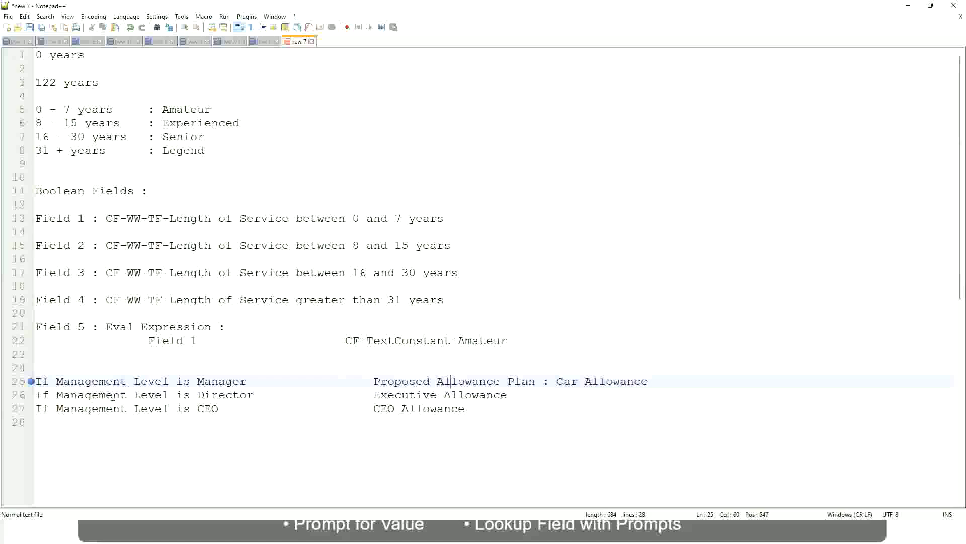
pyautogui.click(197, 381)
# Replace the result text of the Manager rule with "First Line Manager"
pyautogui.moveTo(377, 381); pyautogui.dragTo(662, 378)
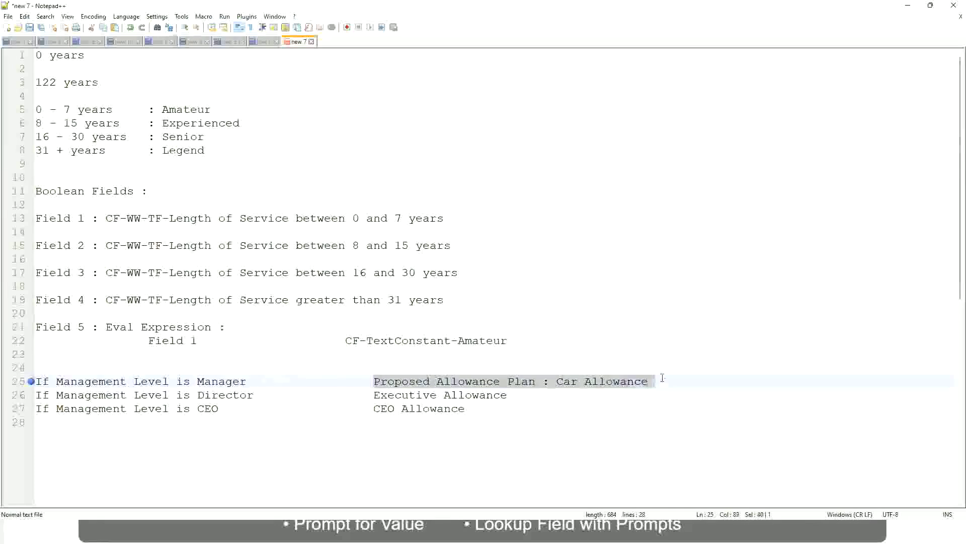
pyautogui.write('Managers')
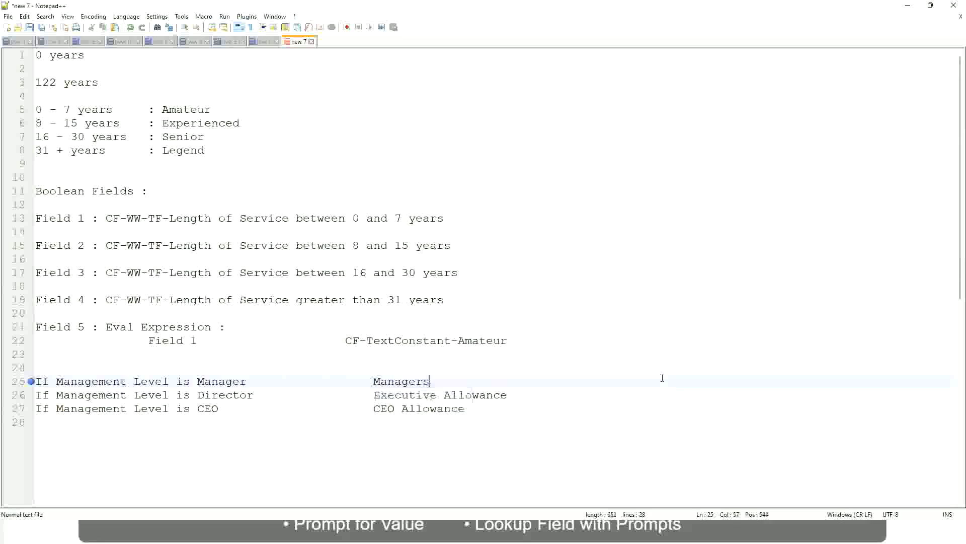
pyautogui.press('BackSpace')
pyautogui.press('BackSpace')
pyautogui.press('BackSpace')
pyautogui.press('BackSpace')
pyautogui.press('BackSpace')
pyautogui.press('BackSpace')
pyautogui.press('BackSpace')
pyautogui.press('BackSpace')
pyautogui.write('First Line M')
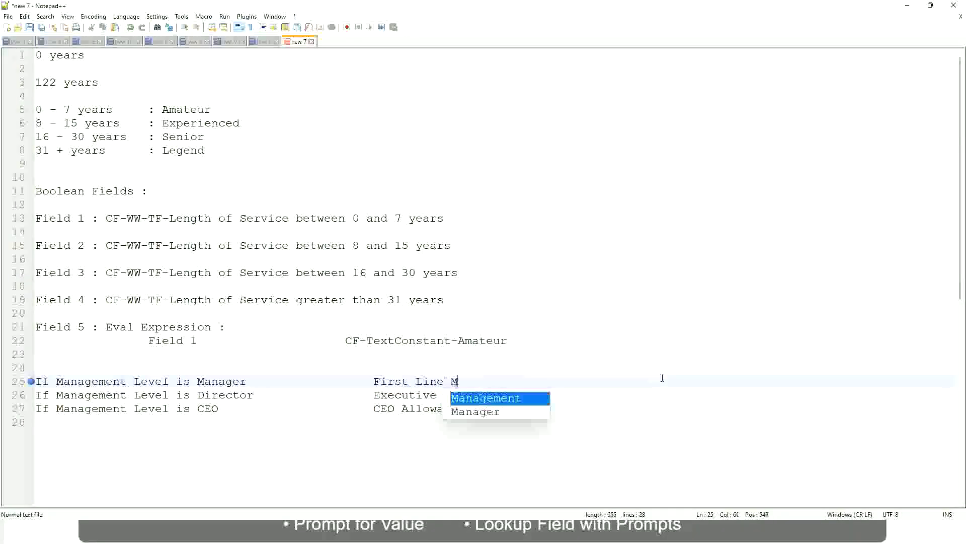
pyautogui.write('anager')
pyautogui.press('Escape')
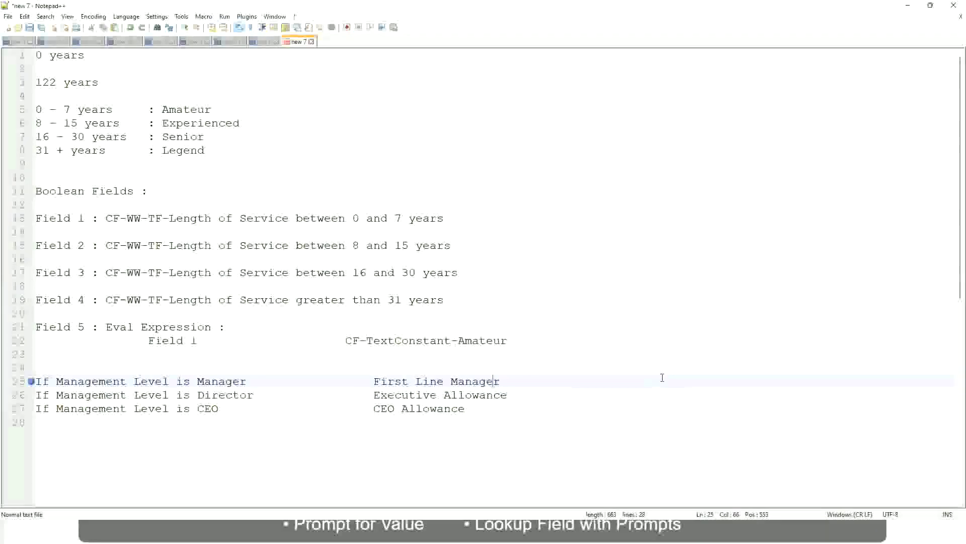
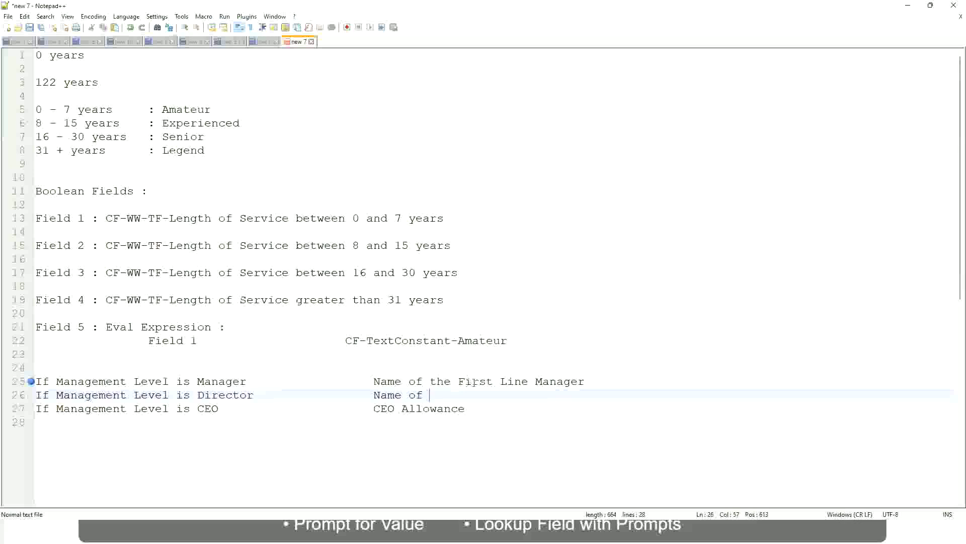
# Change "First" to "Second" in the Manager rule's result and complete the Director rule's result as "Name of Manager"
pyautogui.write('Second')
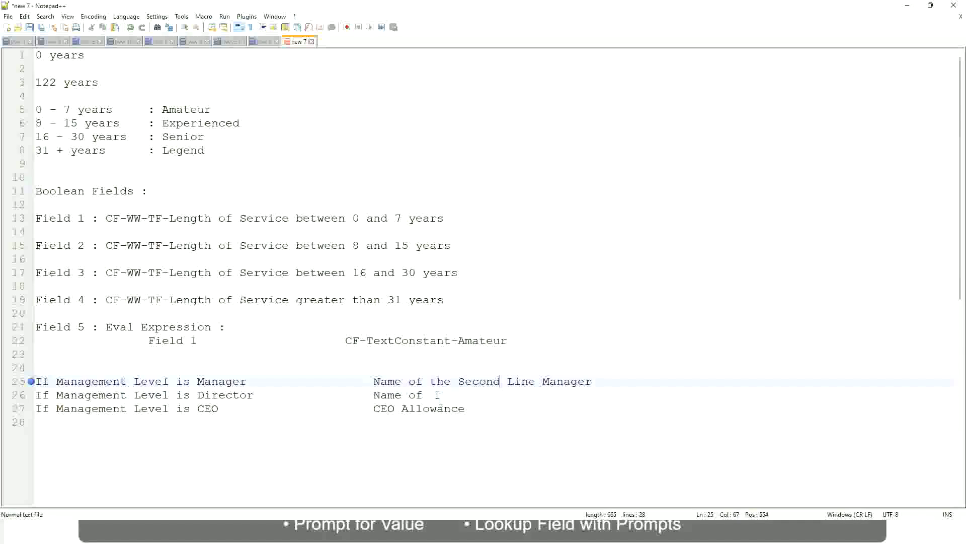
pyautogui.click(438, 394)
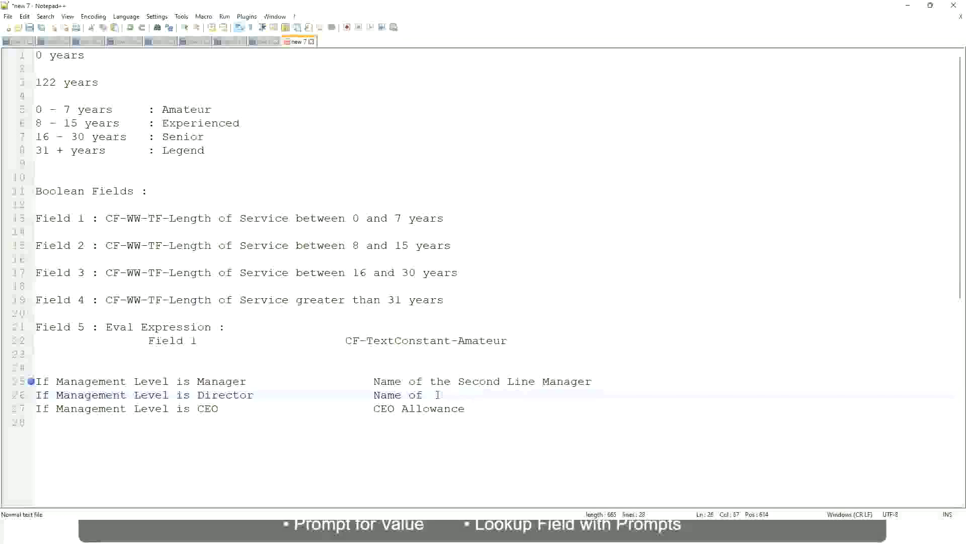
pyautogui.write('Manager')
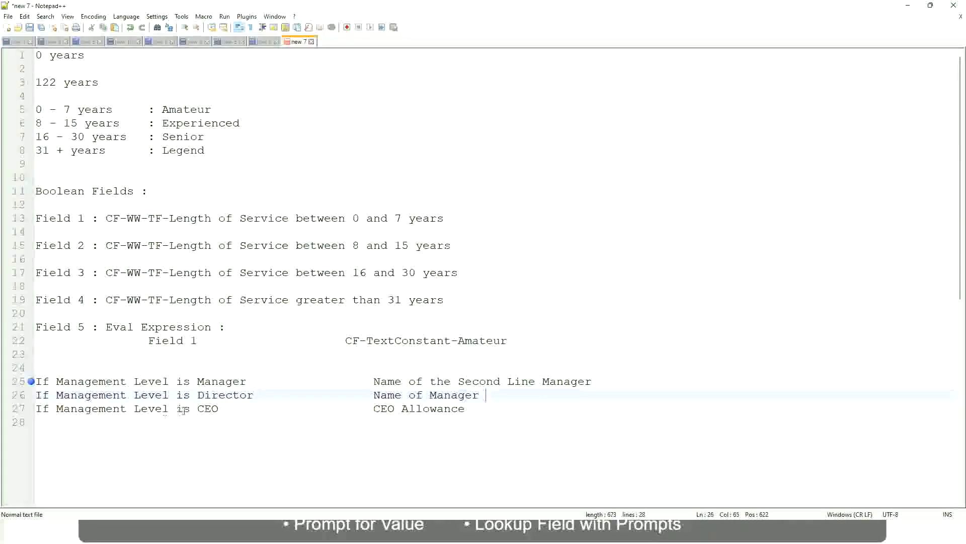
# Replace the CEO rule's result with "name of CEO/Himself/Herself"
pyautogui.moveTo(374, 408); pyautogui.dragTo(478, 409)
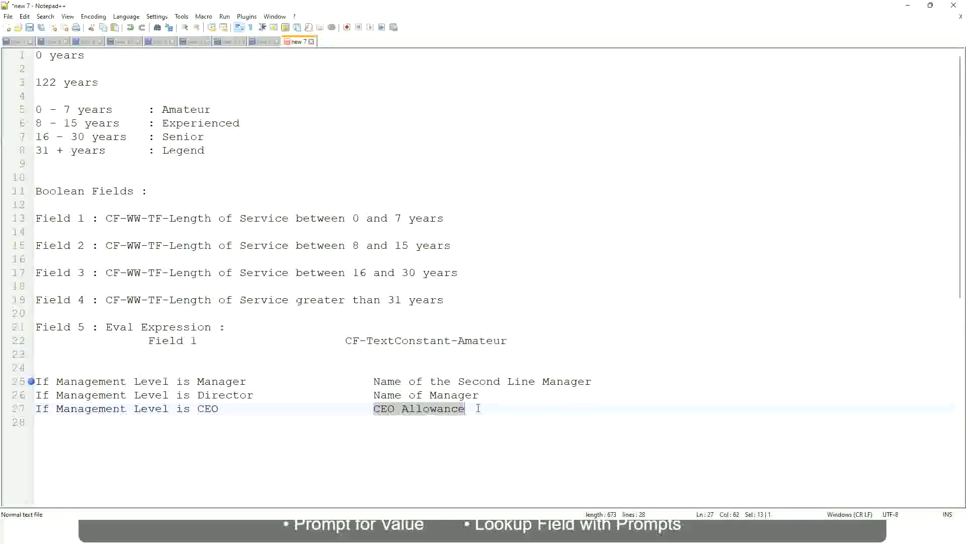
pyautogui.write('name of CEO')
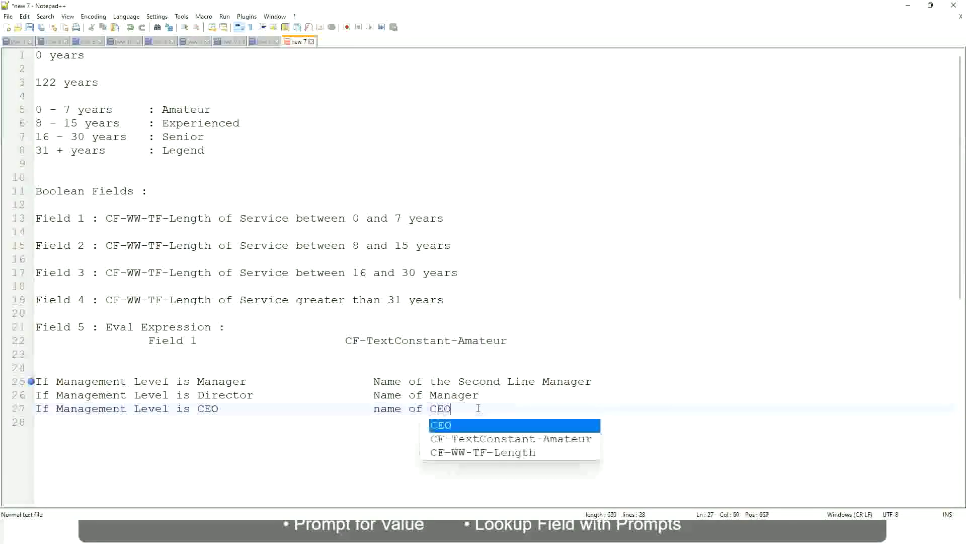
pyautogui.press('BackSpace')
pyautogui.write('/')
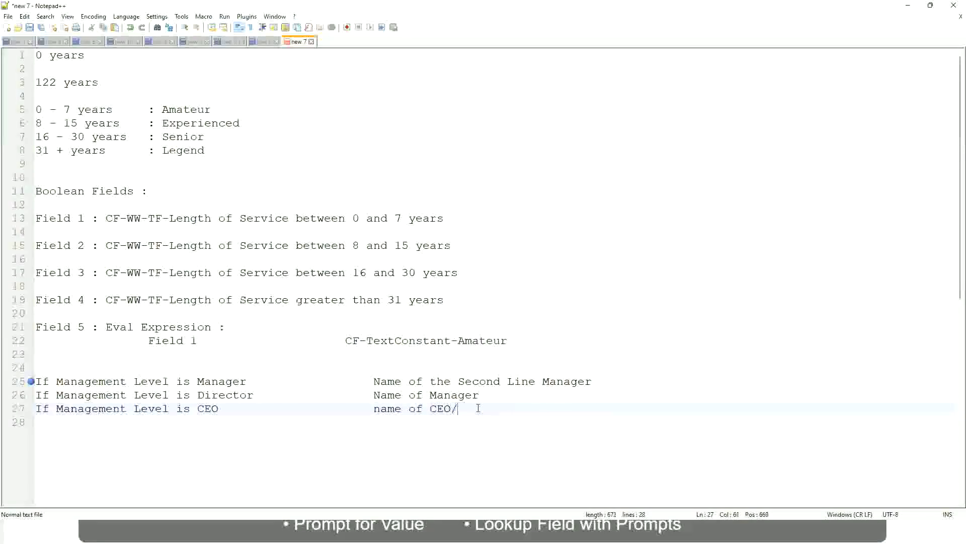
pyautogui.write('Hims')
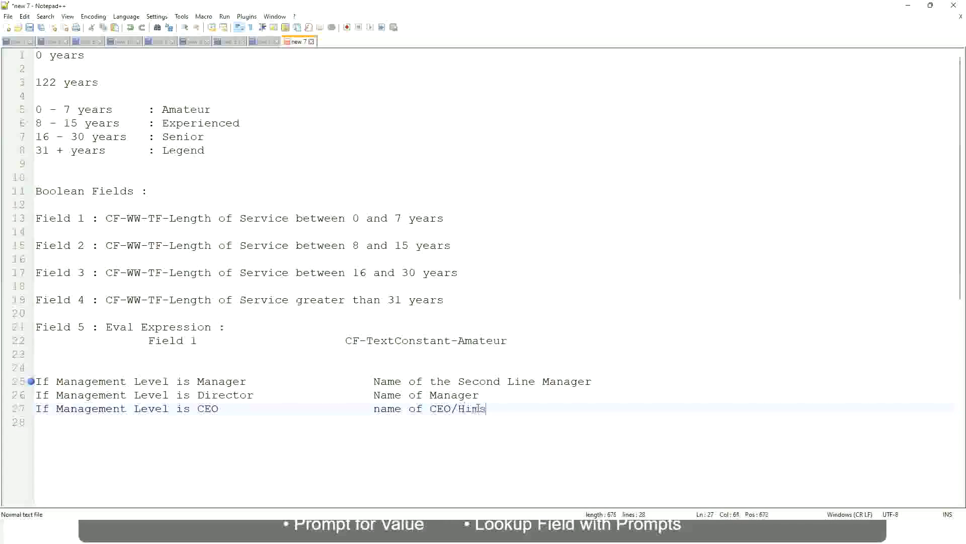
pyautogui.write('elf/Herself')
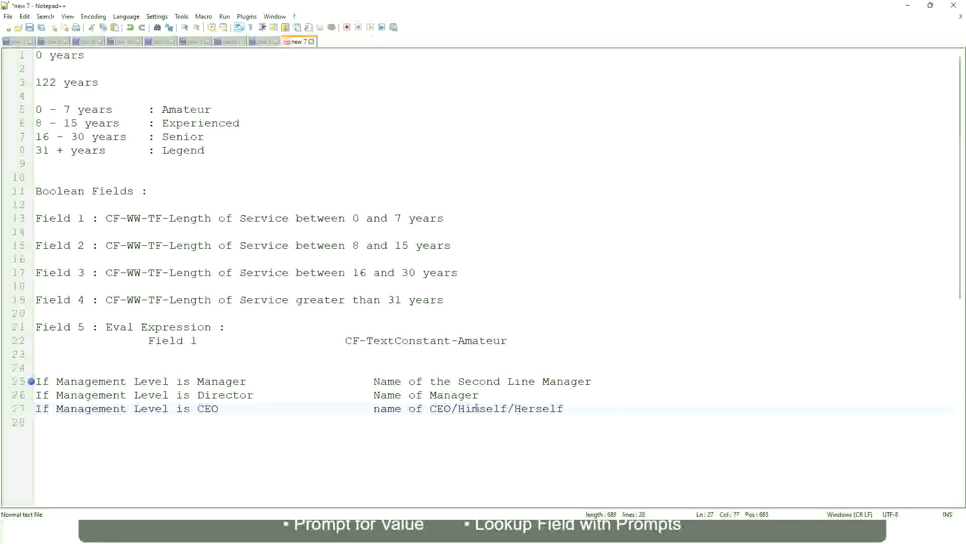
# Remove the bookmark from the Manager rule line
pyautogui.click(347, 409)
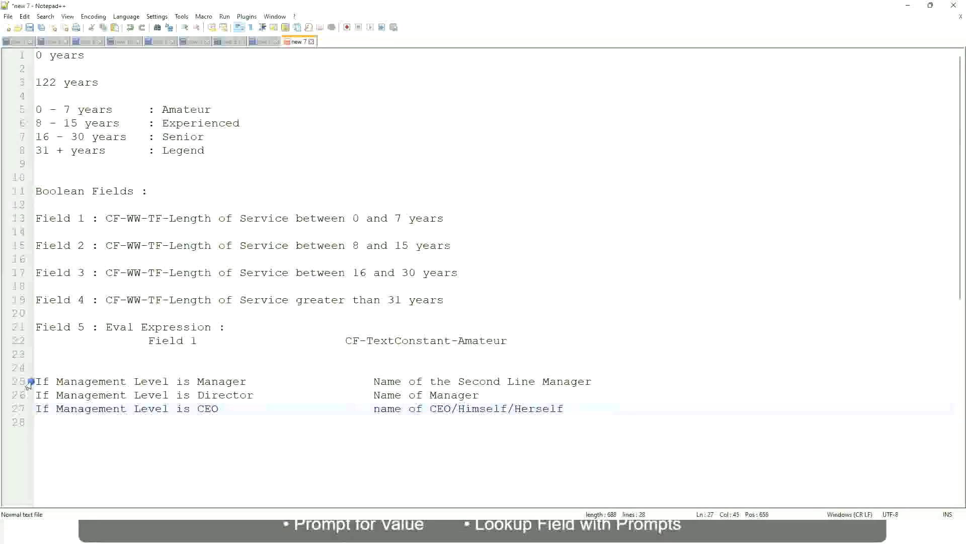
pyautogui.click(148, 382)
pyautogui.click(224, 381)
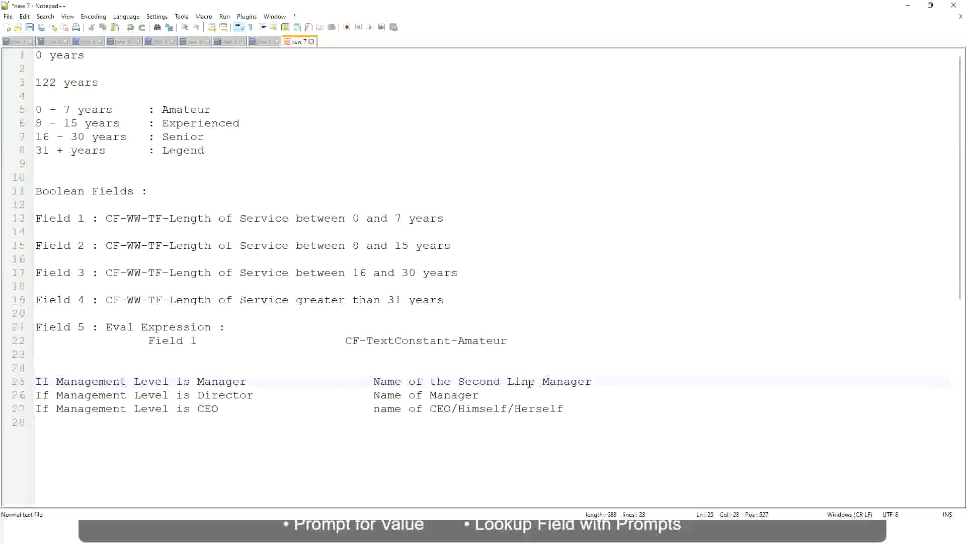
# Review the Director and CEO rules alongside their results
pyautogui.click(198, 395)
pyautogui.click(238, 395)
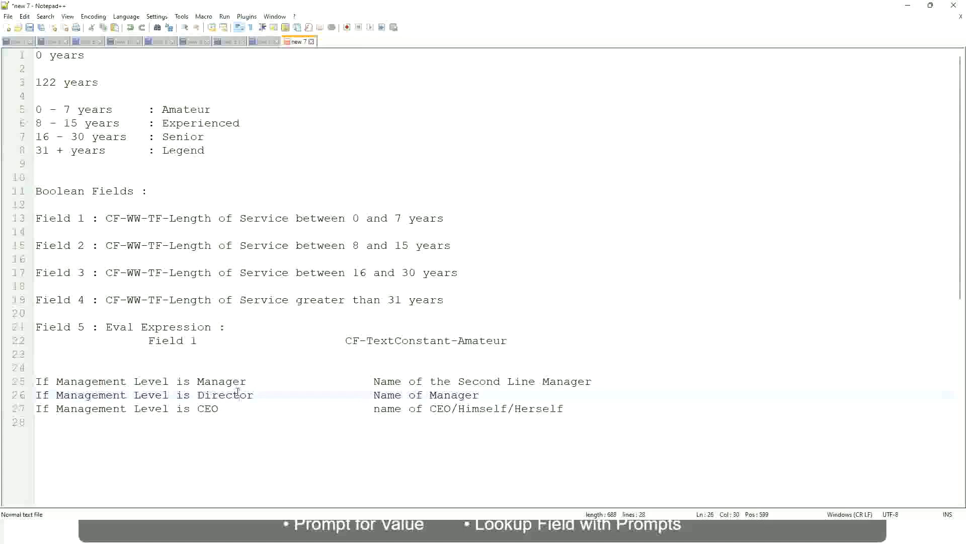
pyautogui.click(480, 395)
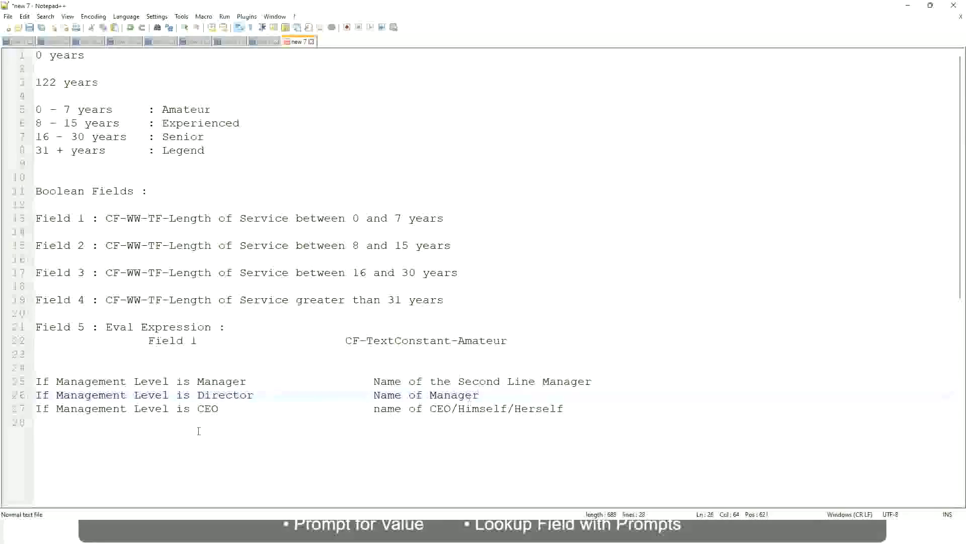
pyautogui.click(217, 395)
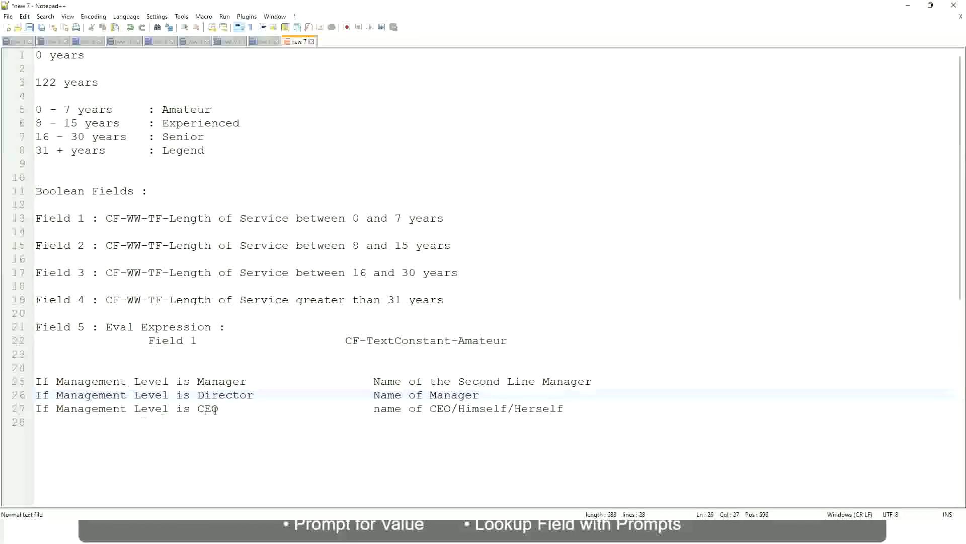
pyautogui.click(209, 409)
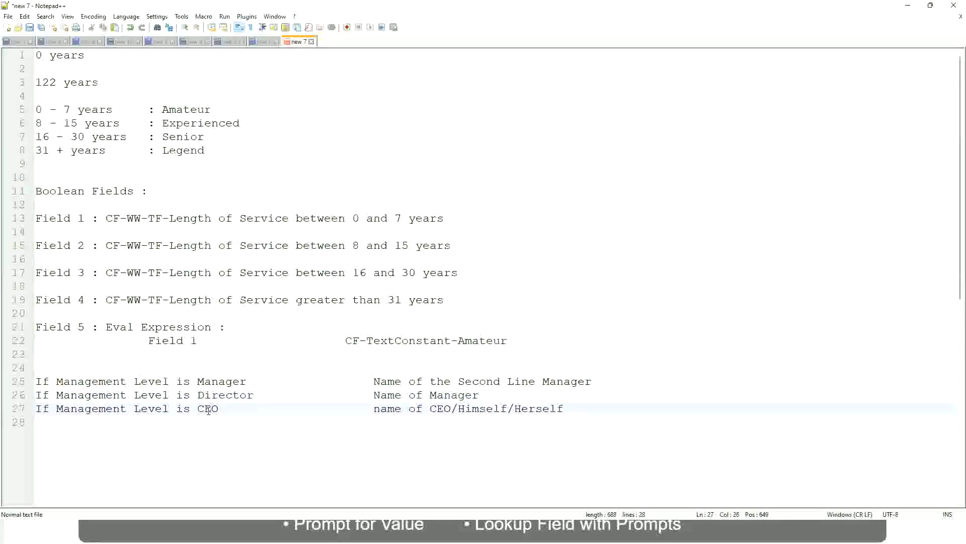
pyautogui.click(451, 408)
pyautogui.click(570, 408)
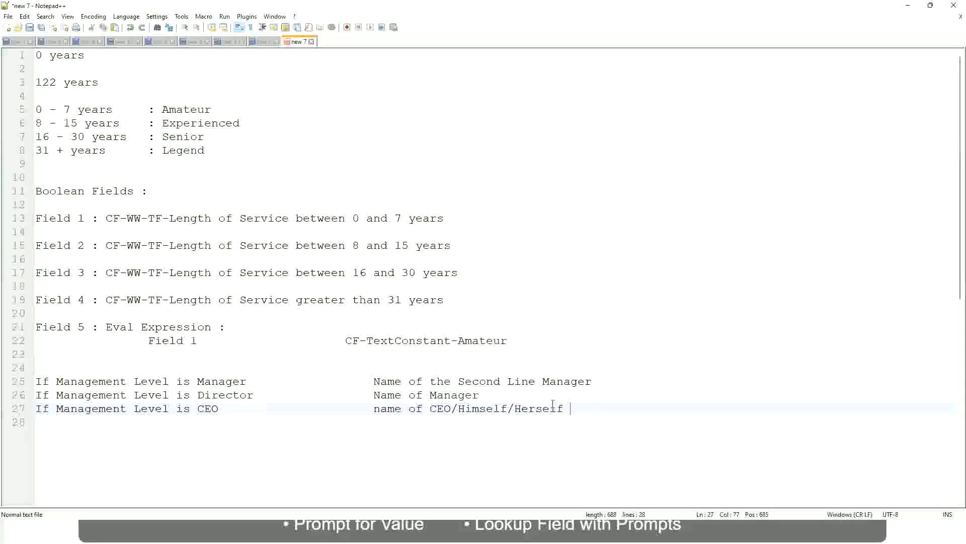
# Examine the three management level rules as a block, focusing on the result returned for the Manager level
pyautogui.moveTo(568, 408); pyautogui.dragTo(34, 382)
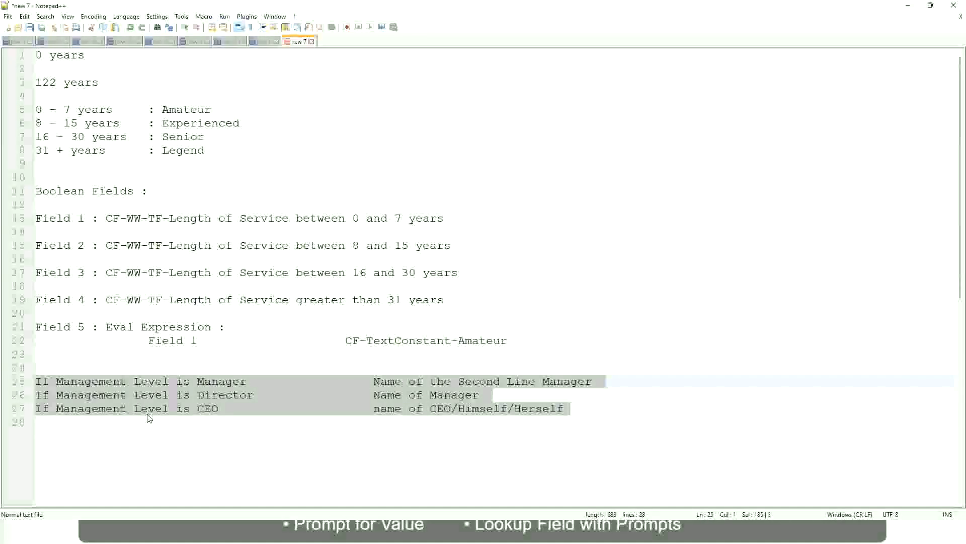
pyautogui.click(408, 382)
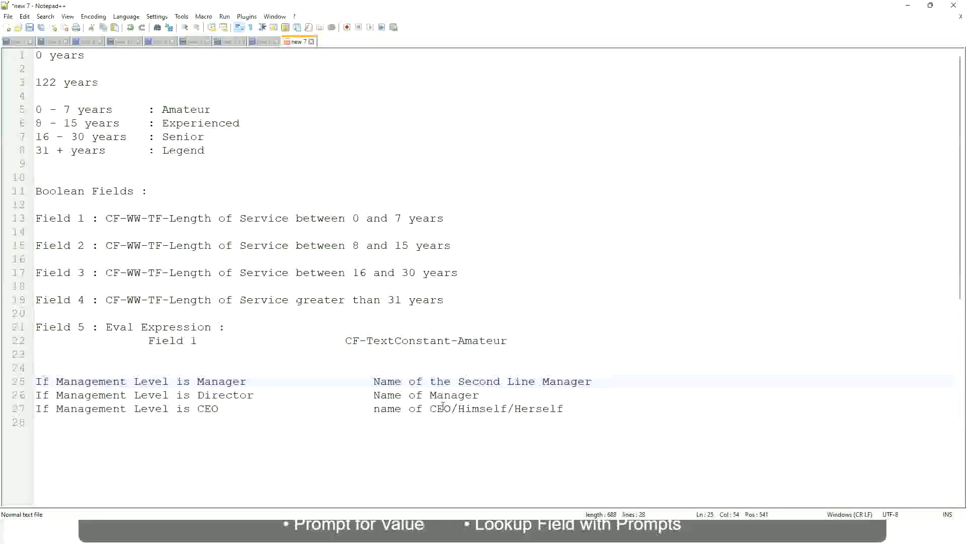
pyautogui.moveTo(374, 381); pyautogui.dragTo(592, 381)
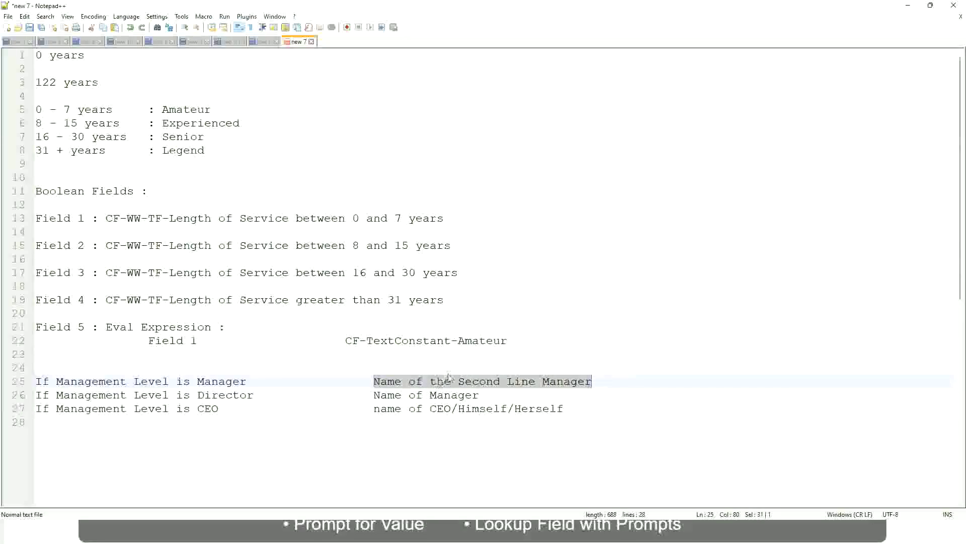
pyautogui.press('Right')
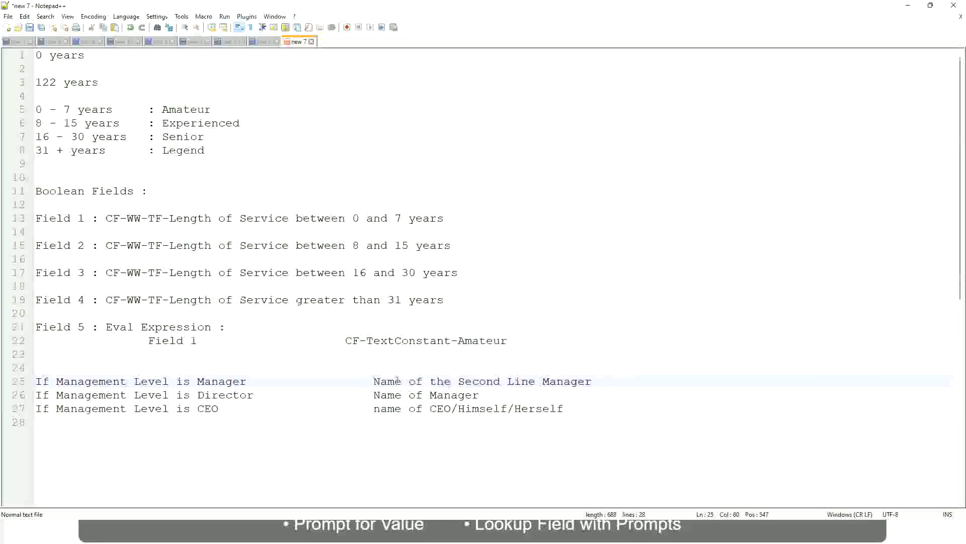
pyautogui.moveTo(374, 381); pyautogui.dragTo(594, 380)
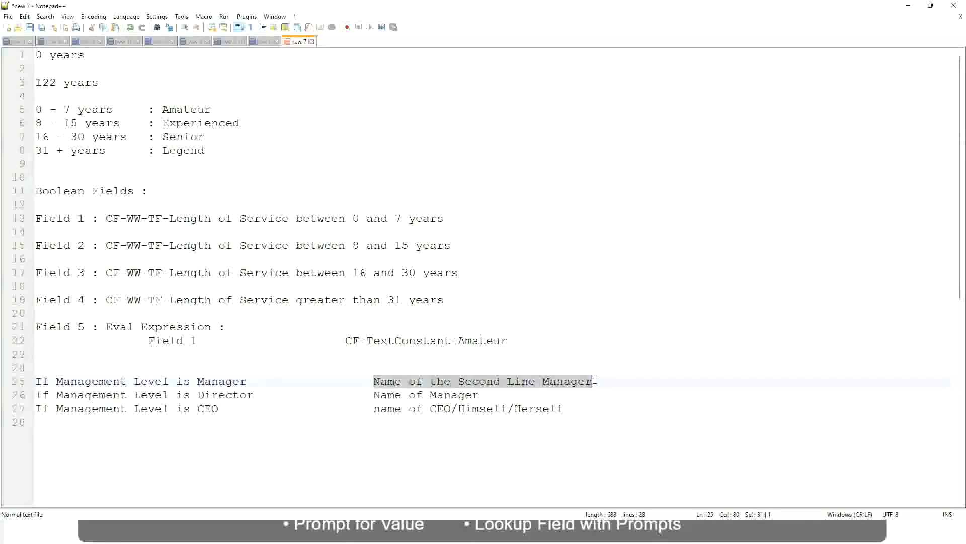
pyautogui.click(495, 383)
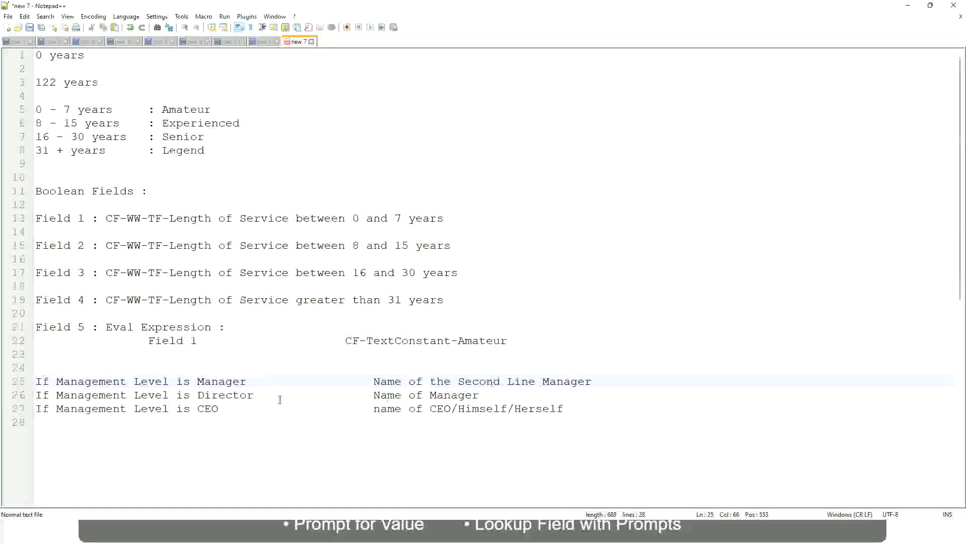
pyautogui.click(253, 381)
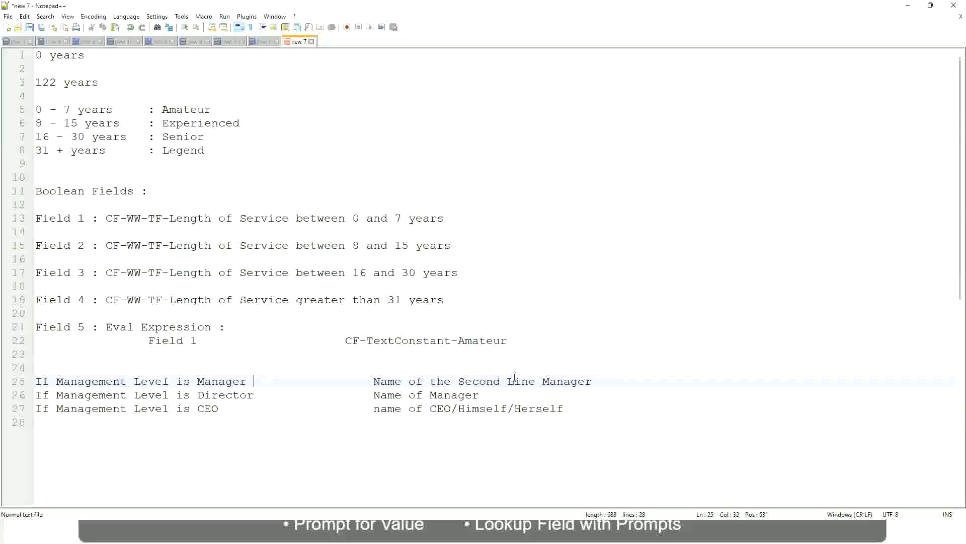
pyautogui.click(495, 380)
pyautogui.click(607, 379)
pyautogui.click(572, 378)
# Compare the fixed experience band labels, Amateur to Legend, with the results of the management level rules
pyautogui.doubleClick(186, 110)
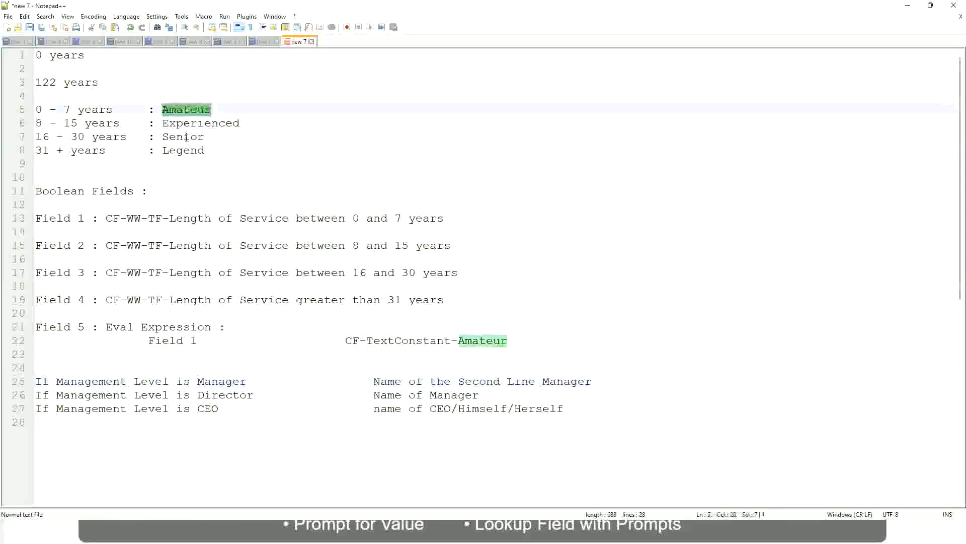
pyautogui.doubleClick(201, 123)
pyautogui.doubleClick(183, 137)
pyautogui.click(183, 150)
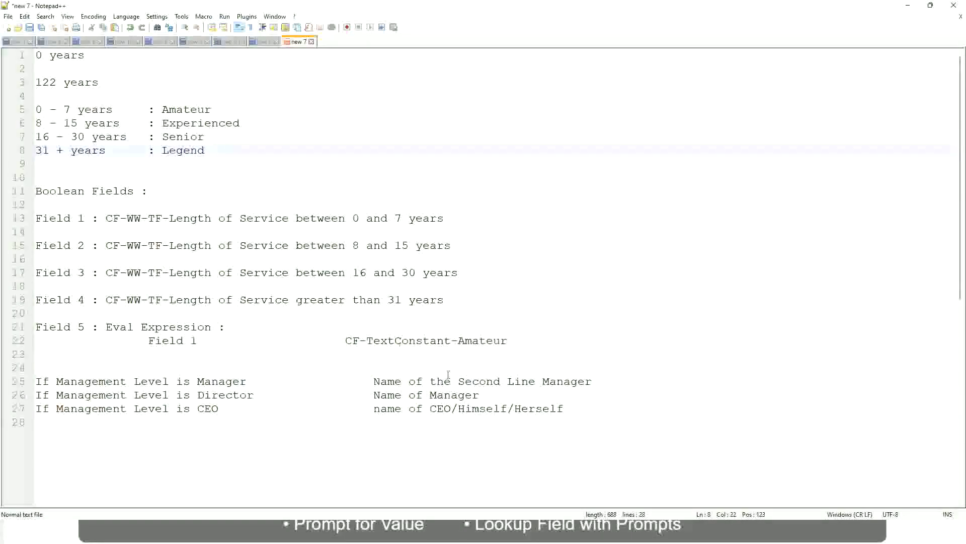
pyautogui.click(493, 408)
pyautogui.click(464, 381)
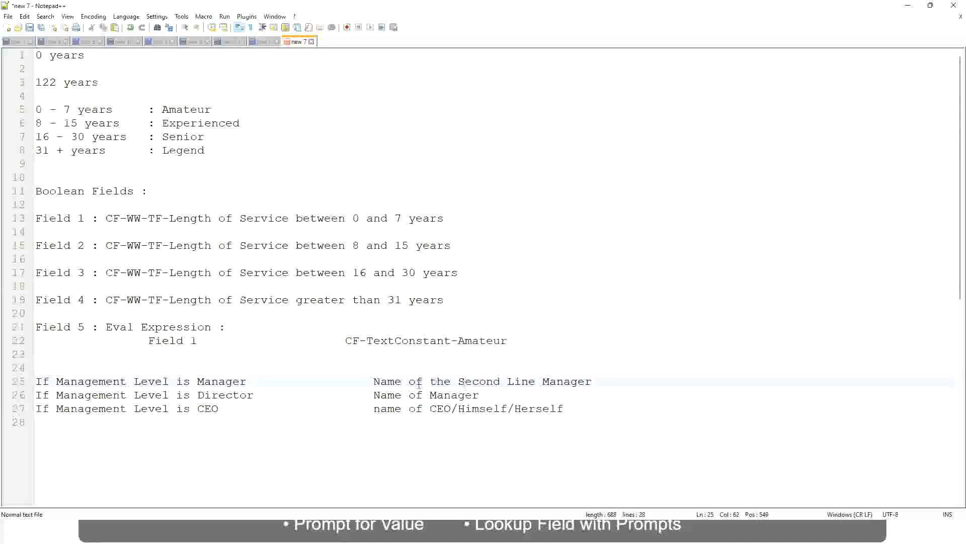
pyautogui.click(261, 397)
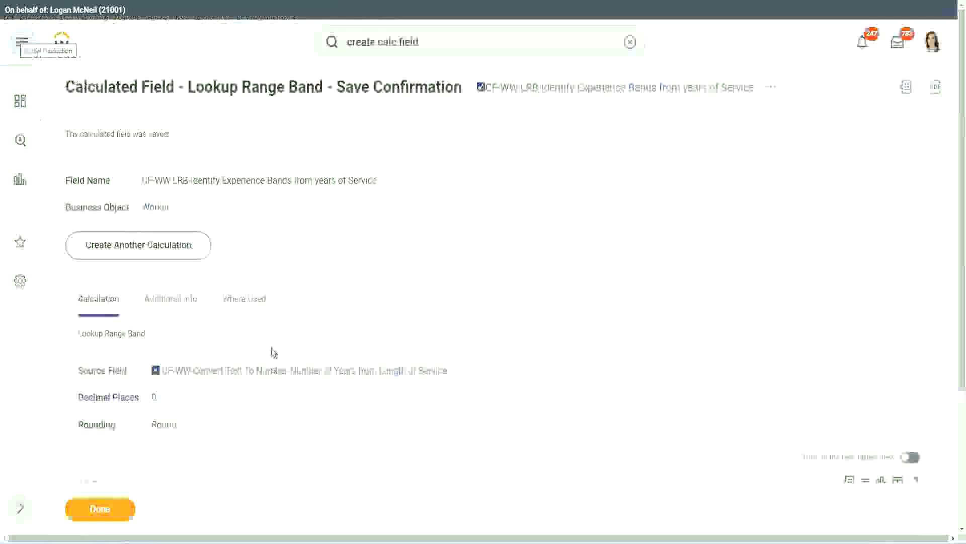
# In Workday, copy the name of the saved Lookup Range Band calculated field and close its save confirmation
pyautogui.scroll(-4, 354, 160)
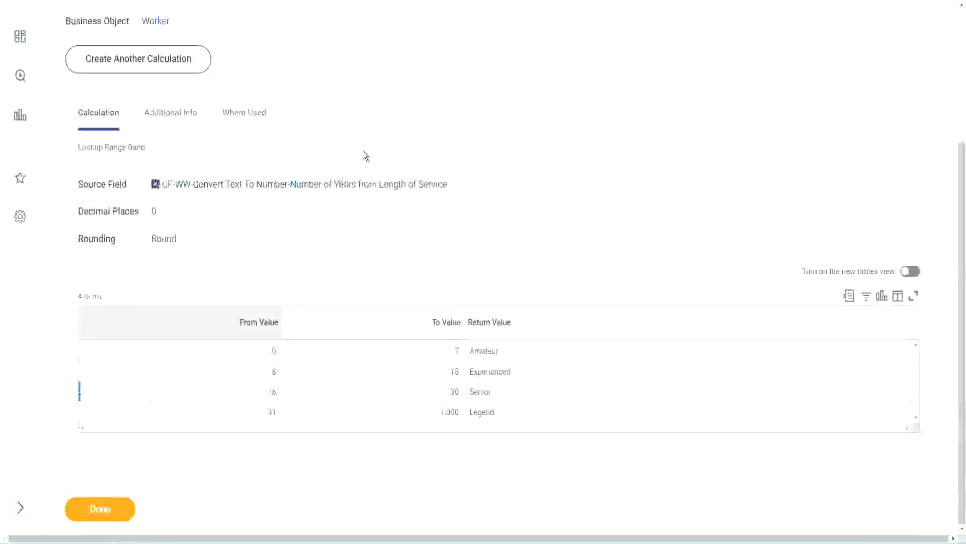
pyautogui.scroll(4, 376, 193)
pyautogui.rightClick(567, 93)
pyautogui.click(594, 149)
pyautogui.click(96, 511)
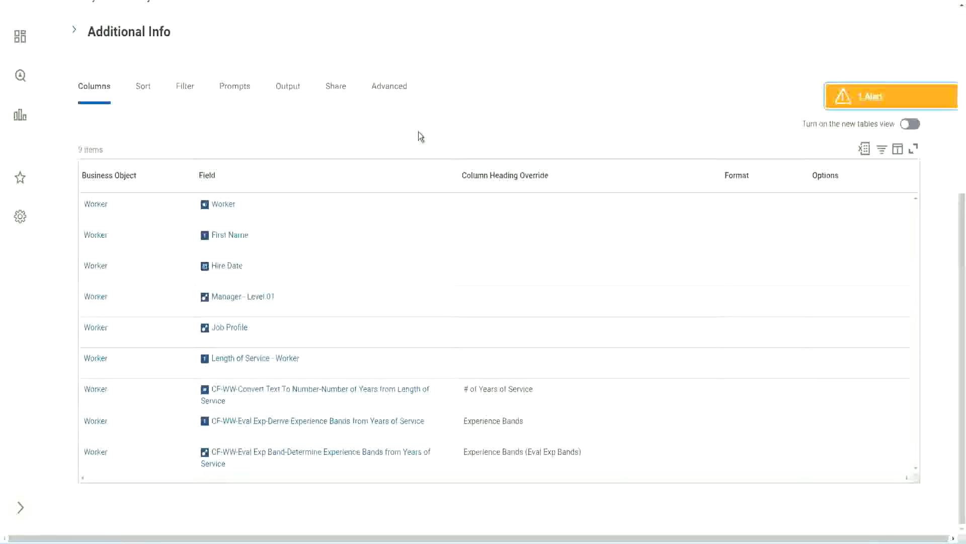
# Open the WW Employee Details custom report for editing
pyautogui.scroll(6, 418, 131)
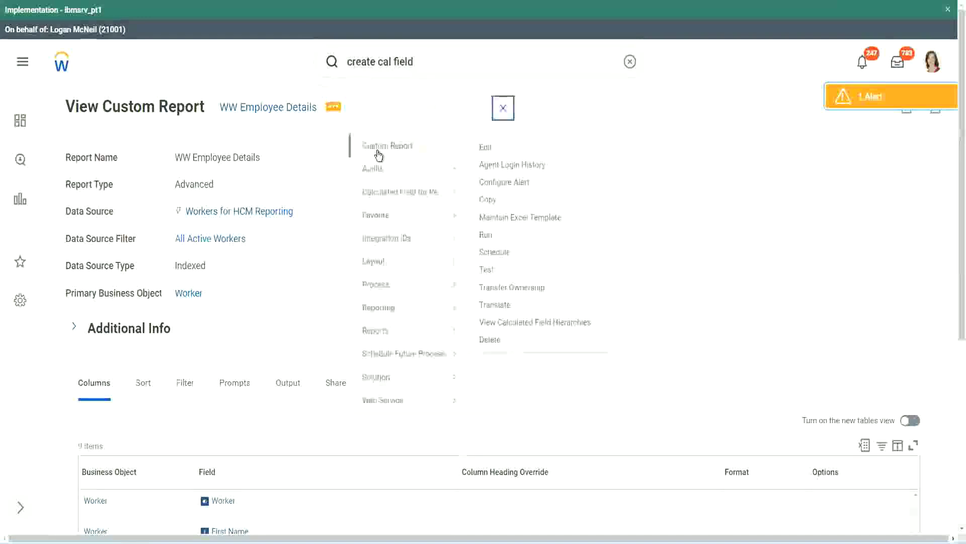
pyautogui.click(492, 149)
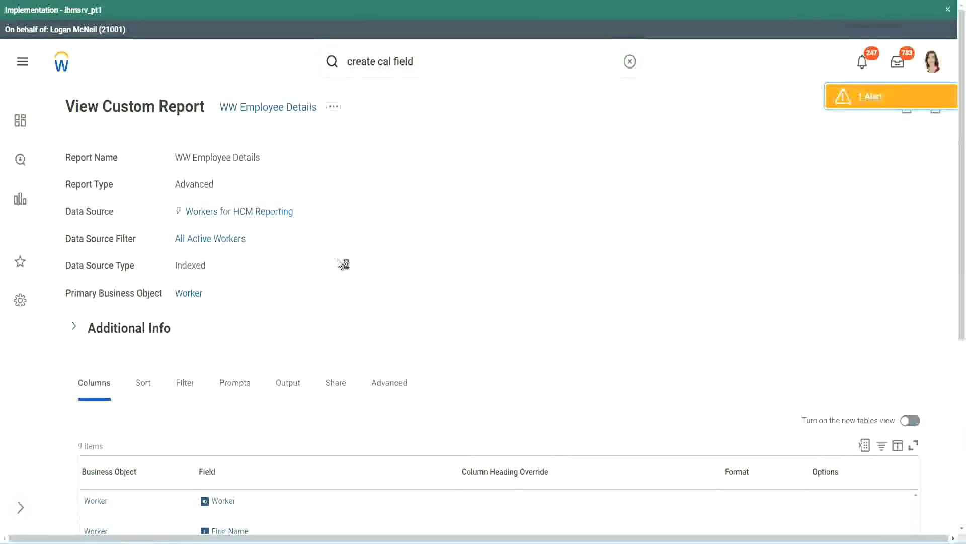
# Add a Worker column at the end of the report using the field CF-WW-LRB-Identify Experience Bands from years of Service
pyautogui.scroll(-5, 367, 262)
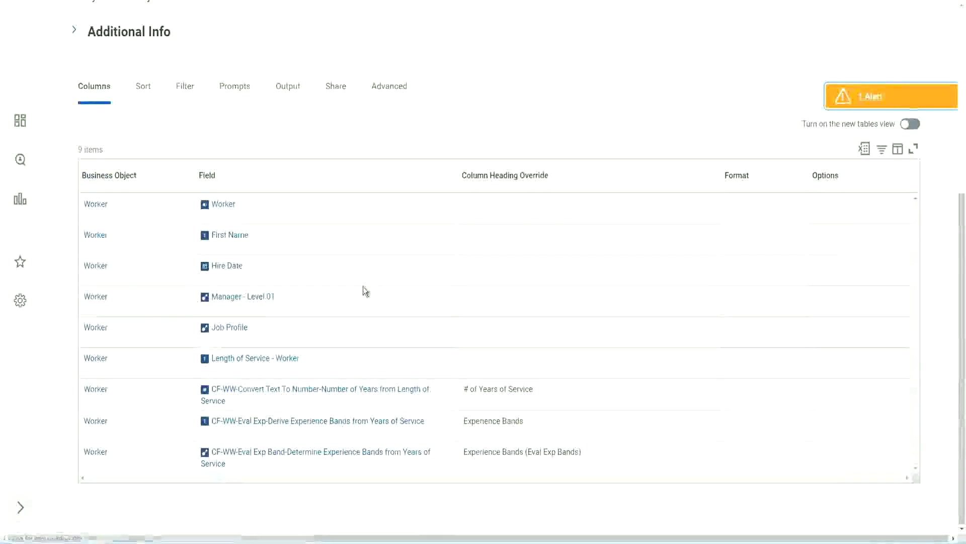
pyautogui.scroll(-8, 359, 282)
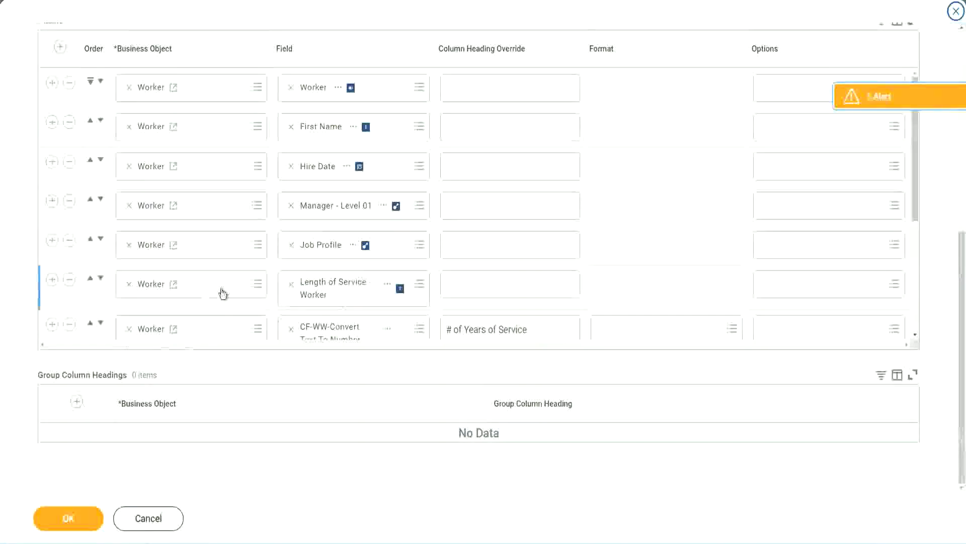
pyautogui.scroll(-5, 222, 290)
pyautogui.click(52, 270)
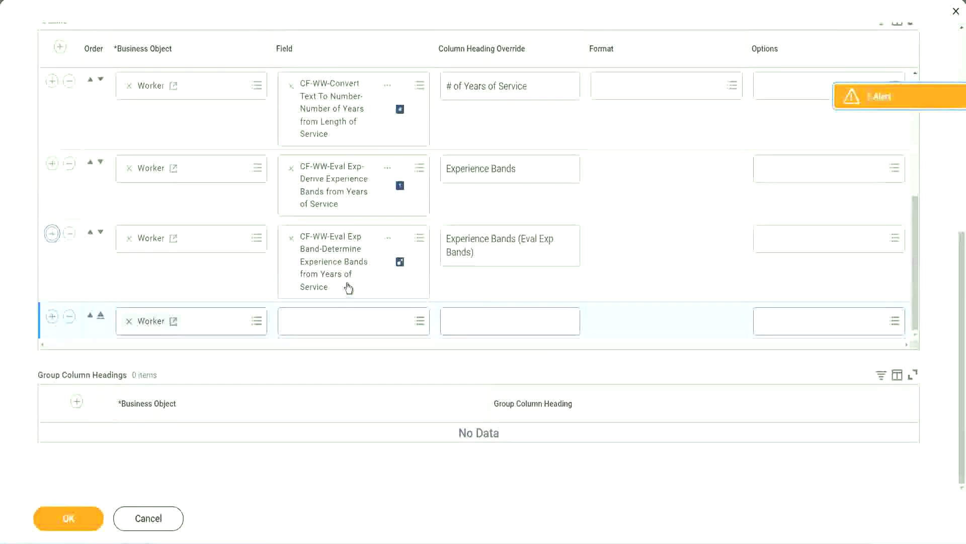
pyautogui.click(328, 322)
pyautogui.write('Experience Bands from years of Service')
pyautogui.press('Return')
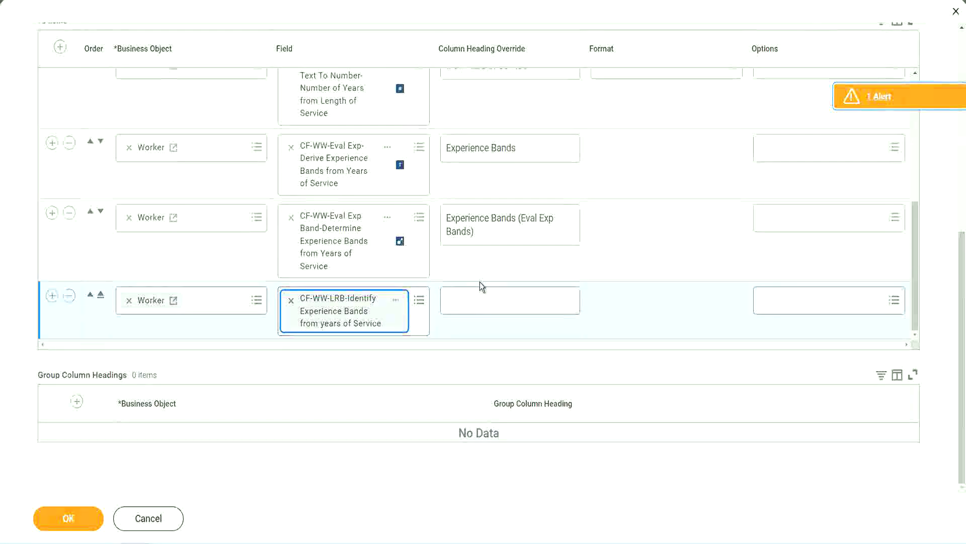
# Set the new column's heading override to "Experience Bands (LRB)"
pyautogui.click(483, 294)
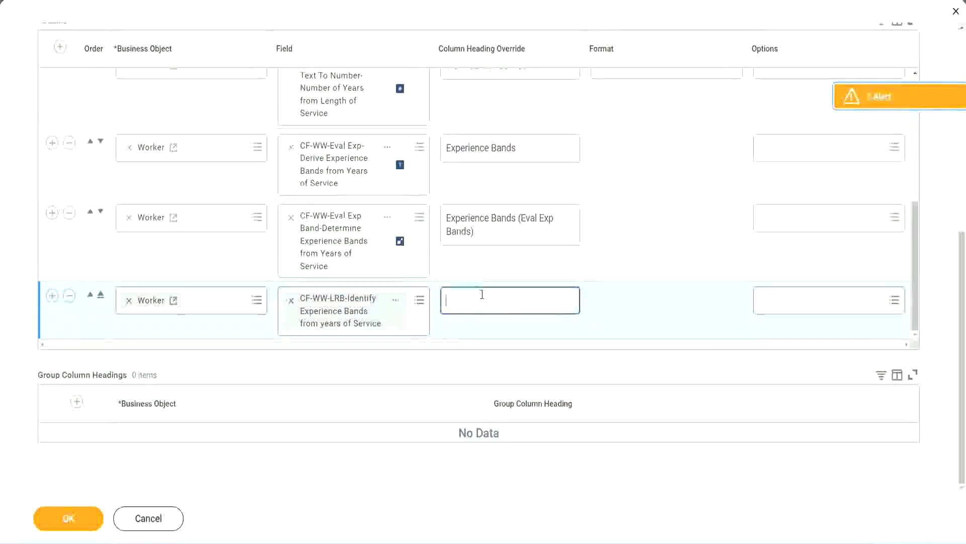
pyautogui.write('Ex')
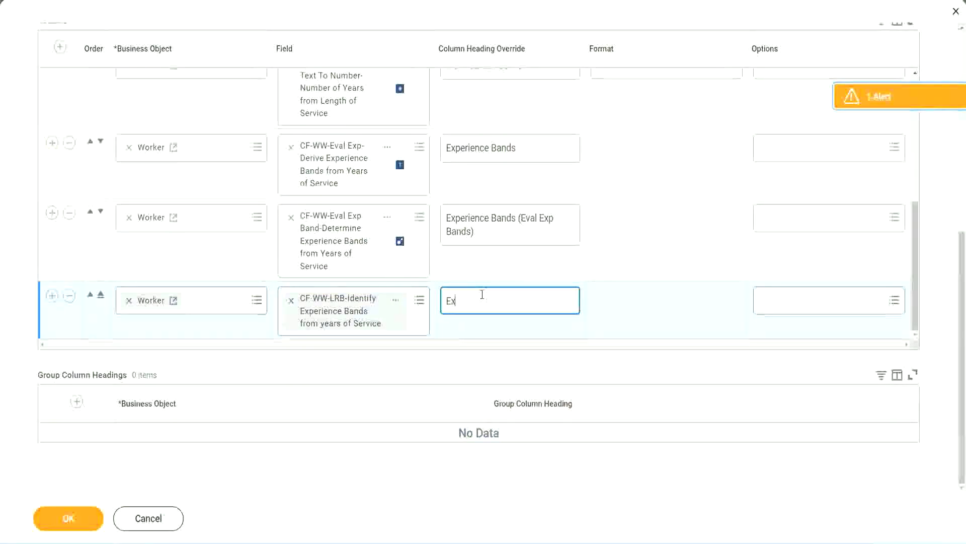
pyautogui.write('pernerice')
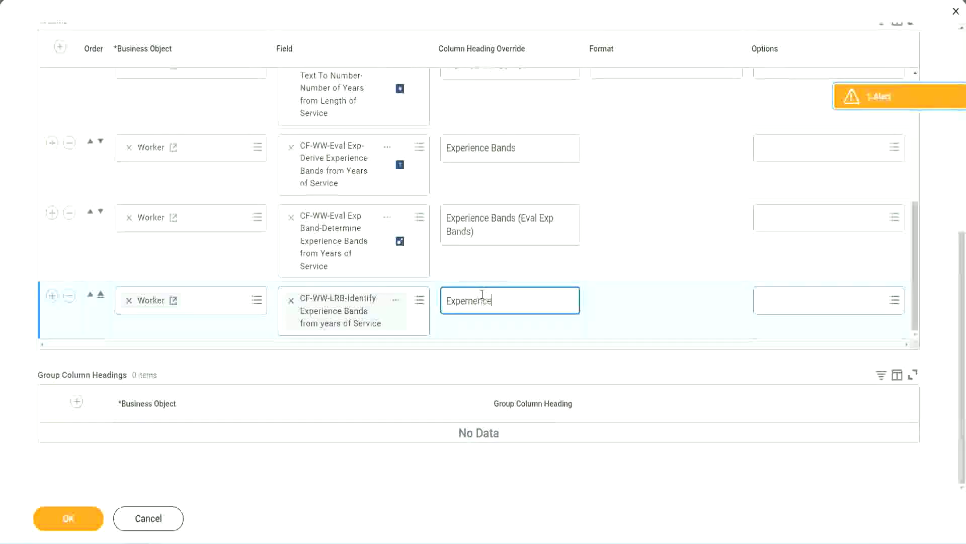
pyautogui.press('BackSpace')
pyautogui.press('BackSpace')
pyautogui.press('BackSpace')
pyautogui.press('BackSpace')
pyautogui.press('BackSpace')
pyautogui.press('BackSpace')
pyautogui.write('ience Bands')
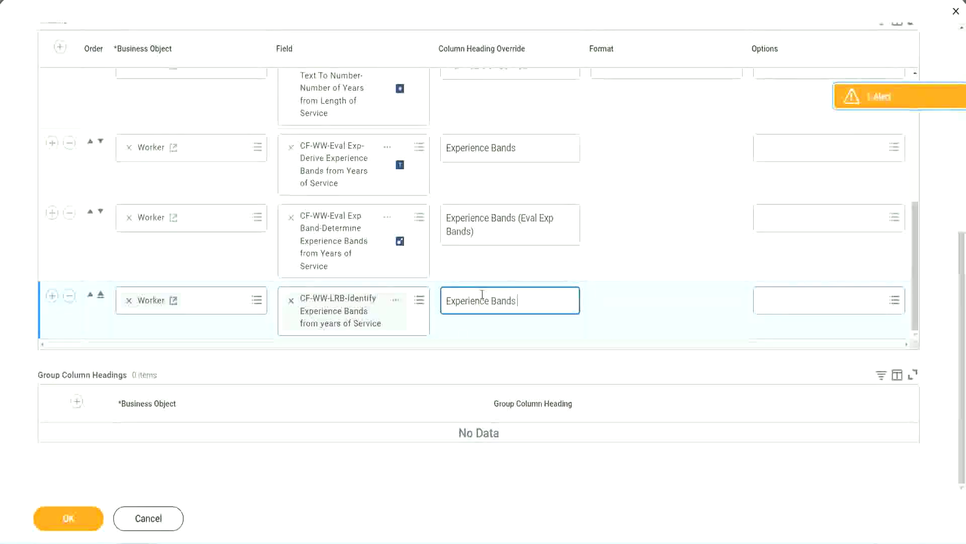
pyautogui.write(' (LRB)')
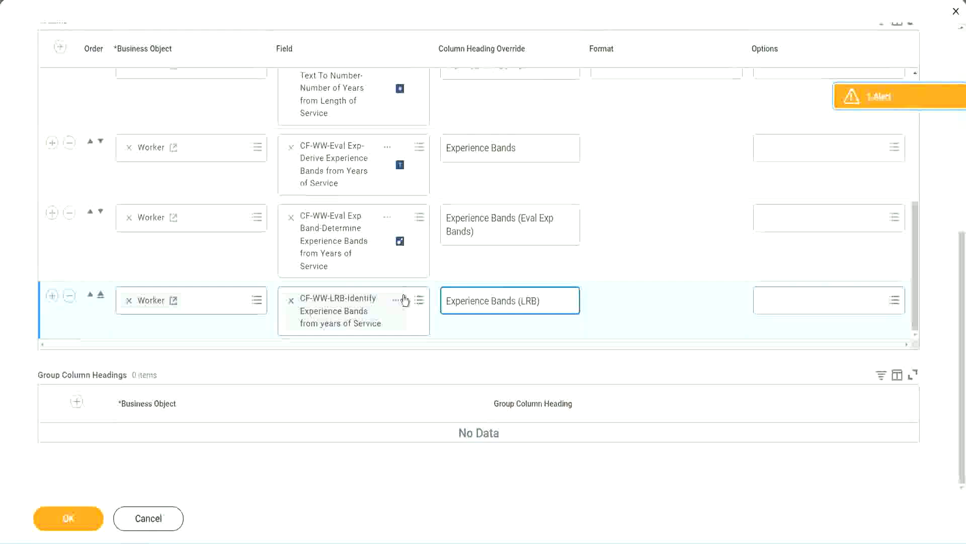
# Save the report definition and run WW Employee Details with all worker type prompts left blank
pyautogui.click(84, 528)
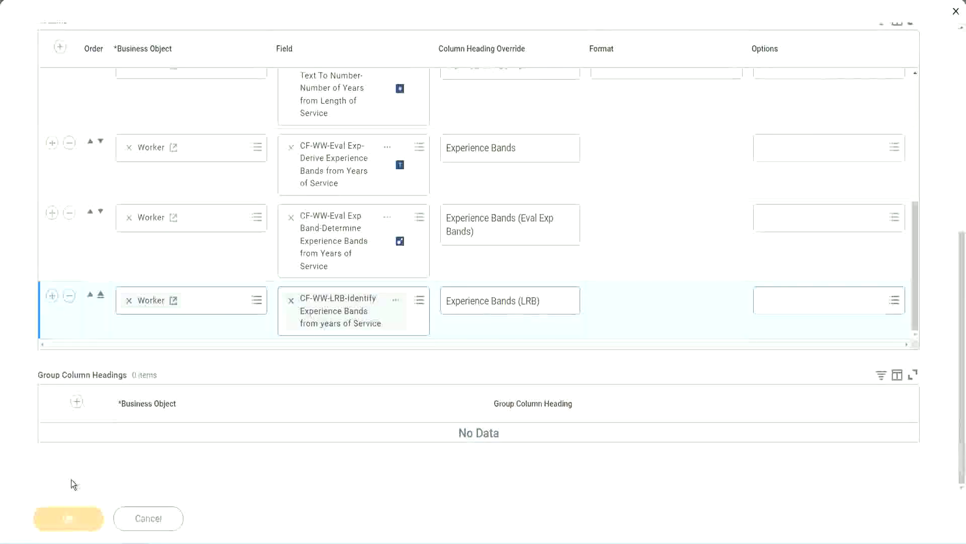
pyautogui.click(100, 509)
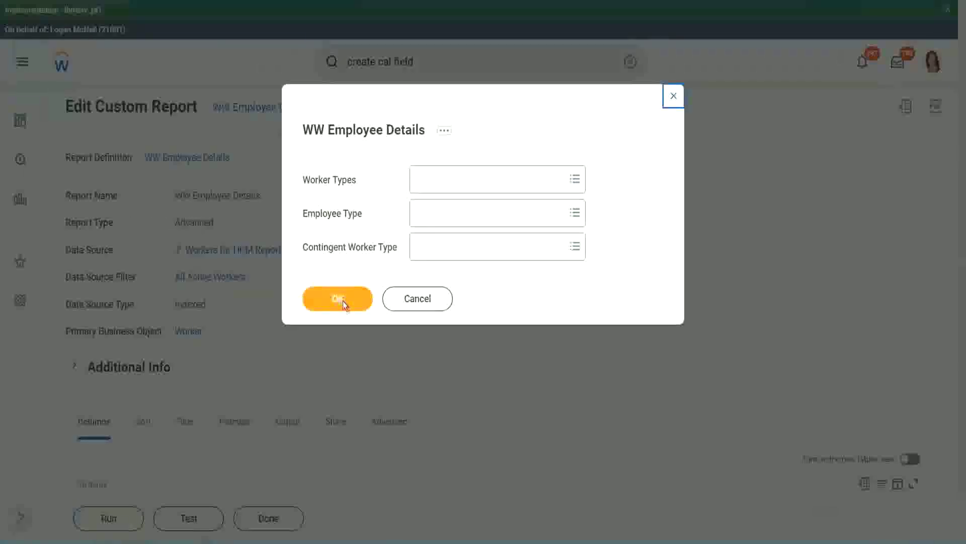
pyautogui.click(343, 301)
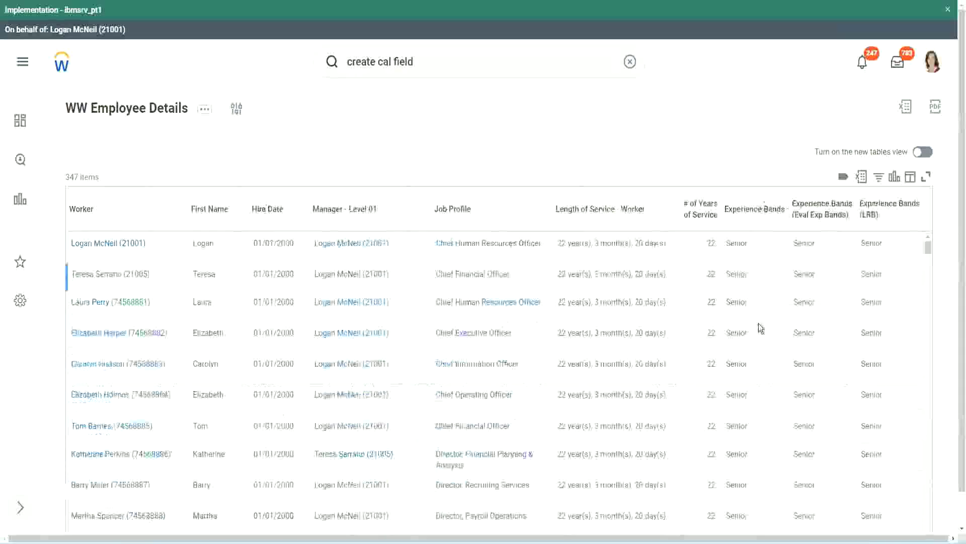
# Compare the Experience Bands, Eval Exp Bands and LRB columns across the worker rows of the report output
pyautogui.doubleClick(739, 243)
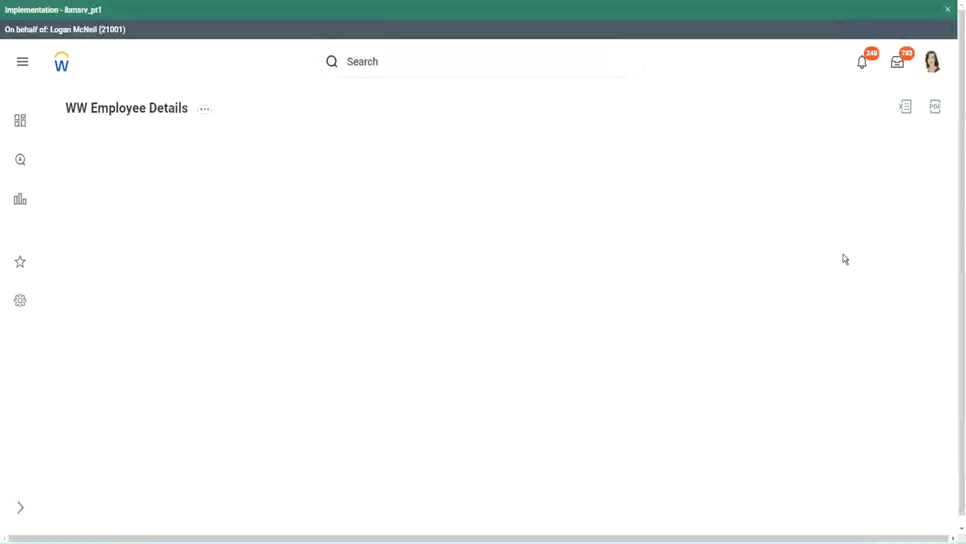
pyautogui.scroll(-10, 805, 317)
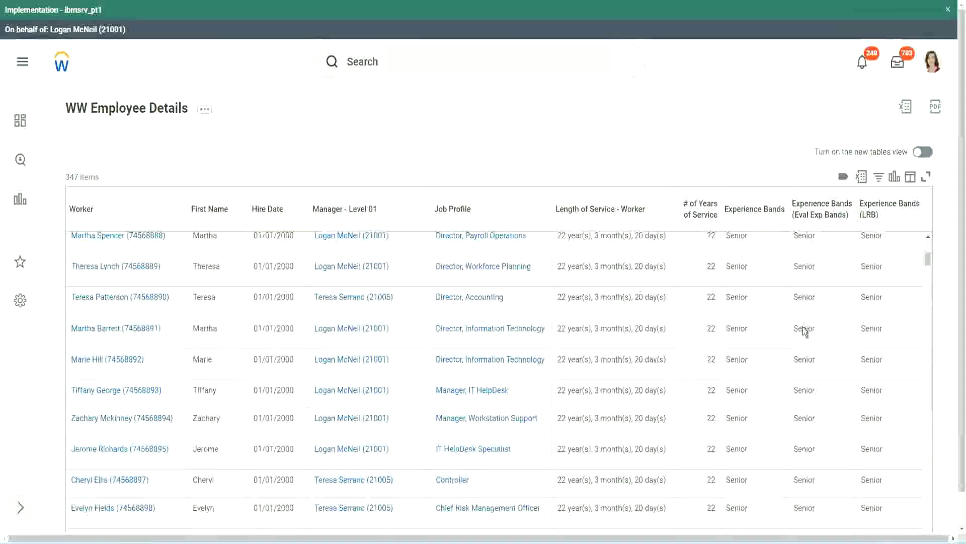
pyautogui.scroll(-3, 800, 344)
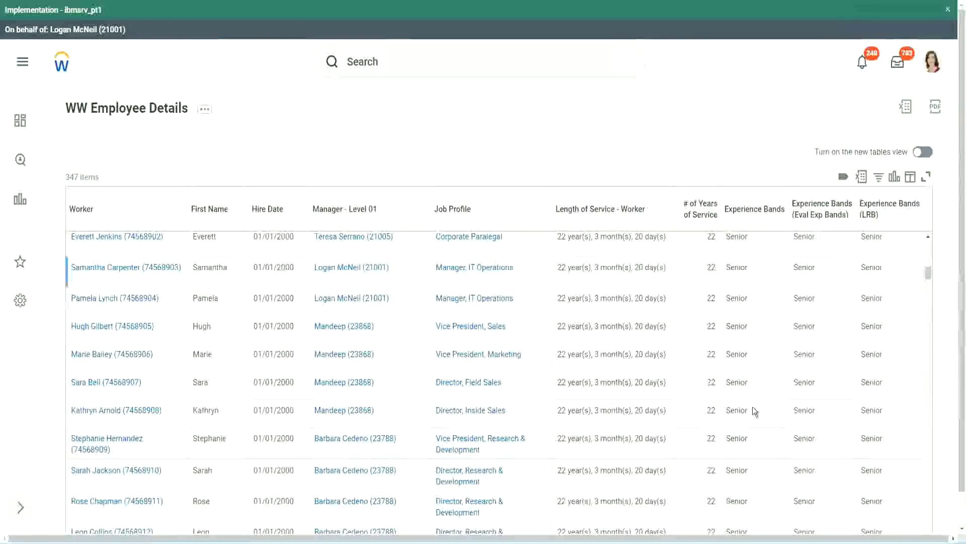
pyautogui.scroll(-3, 758, 427)
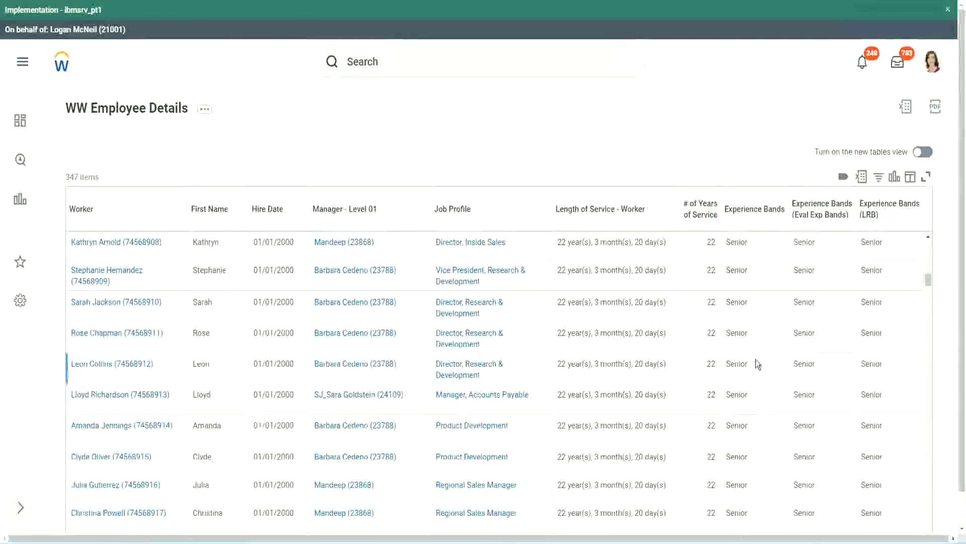
pyautogui.scroll(-2, 757, 362)
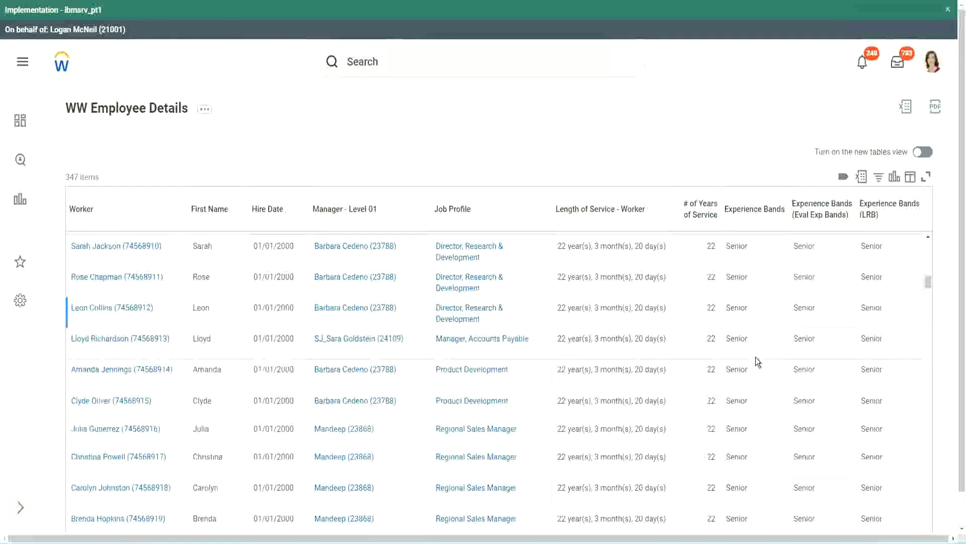